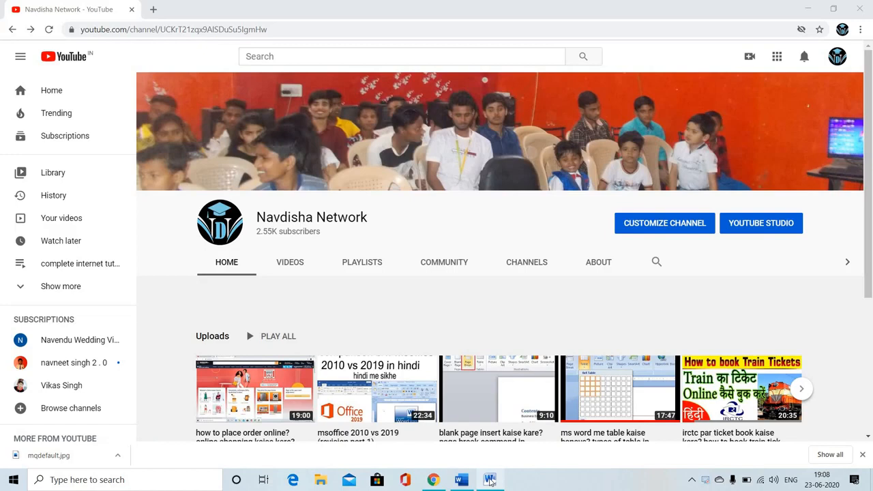
Switch between the Word 2010 topic document and the YouTube channel page, ending in the Word document.
left_click(490, 481)
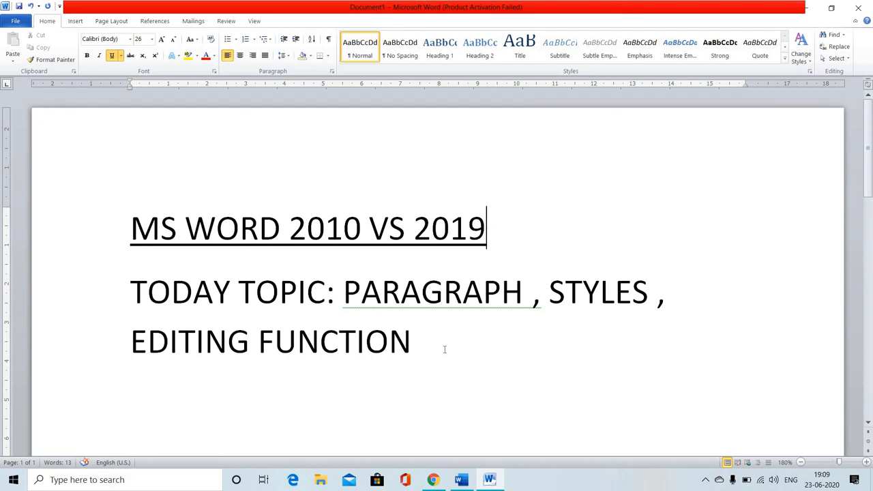
left_click(433, 479)
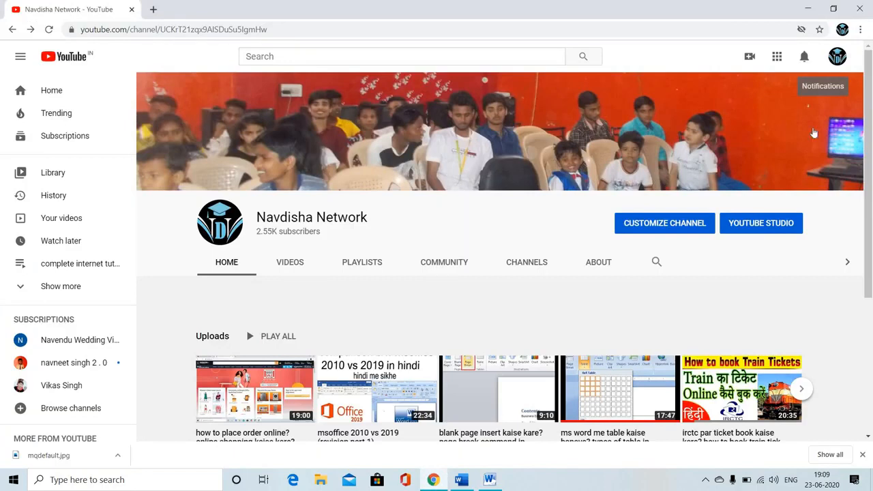
left_click(491, 480)
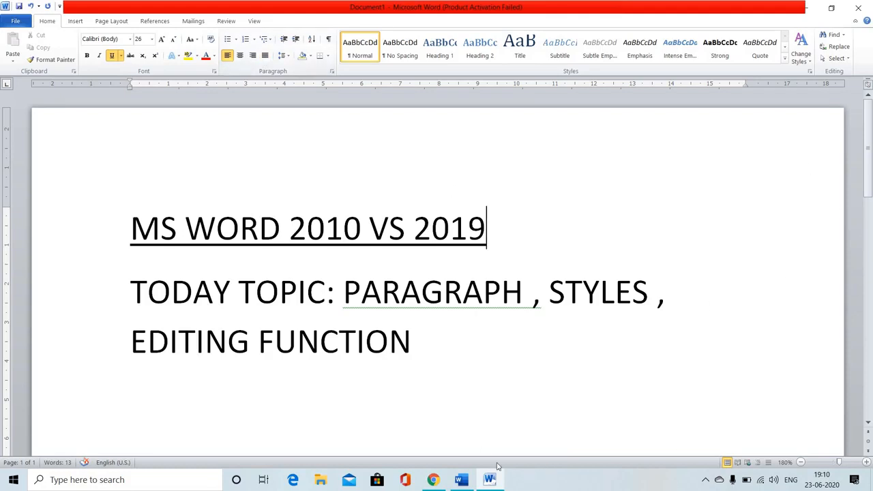
Switch to the Word 2019 document and bring up the Home commands with the beginning of the text in view.
mouse_move(468, 484)
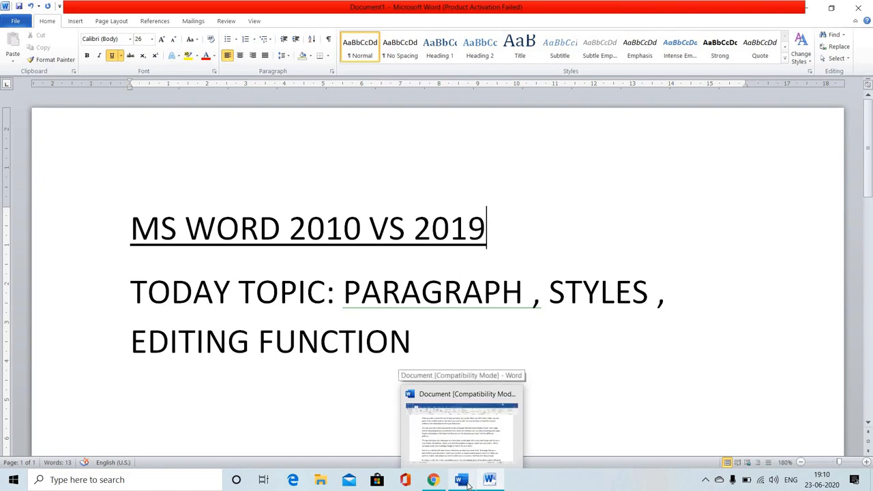
left_click(467, 484)
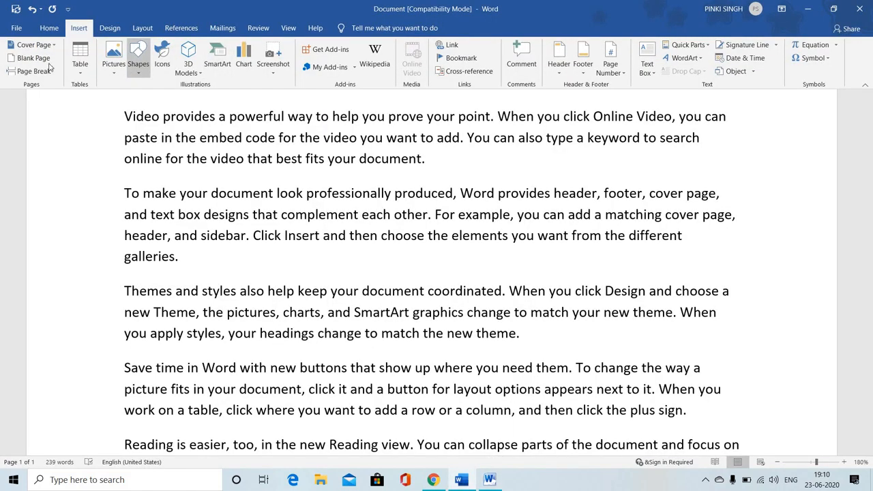
left_click(49, 28)
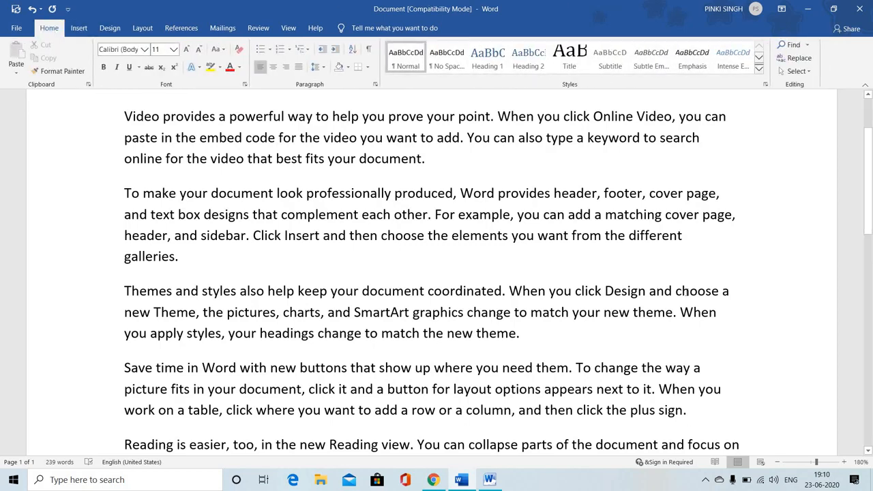
scroll(581, 294, "up", 3)
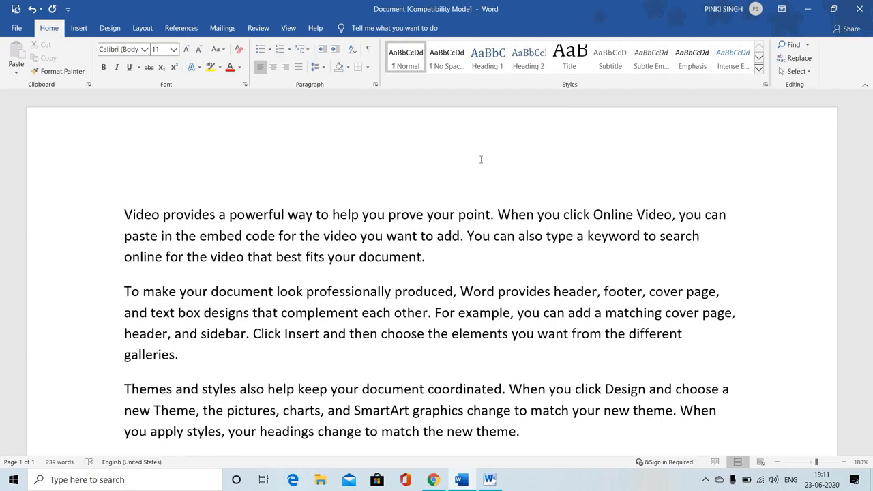
Examine the bullet, numbering and multilevel list libraries without applying any list format.
left_click(270, 50)
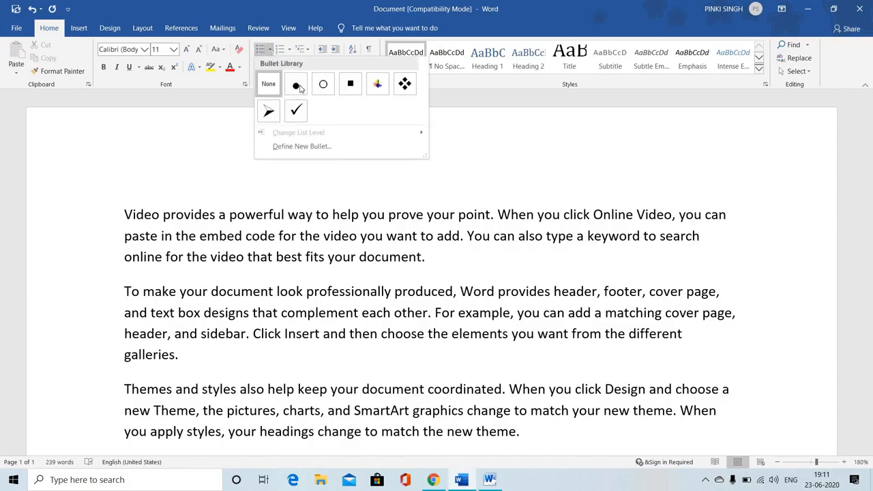
left_click(289, 50)
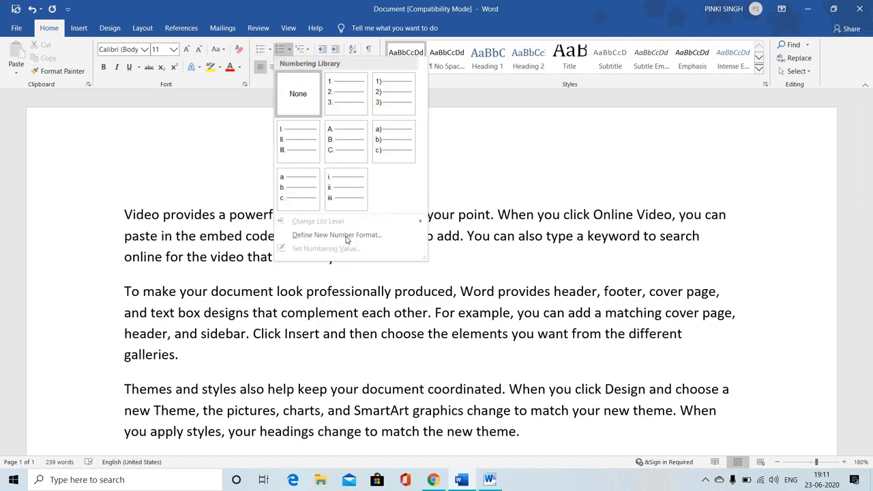
left_click(527, 155)
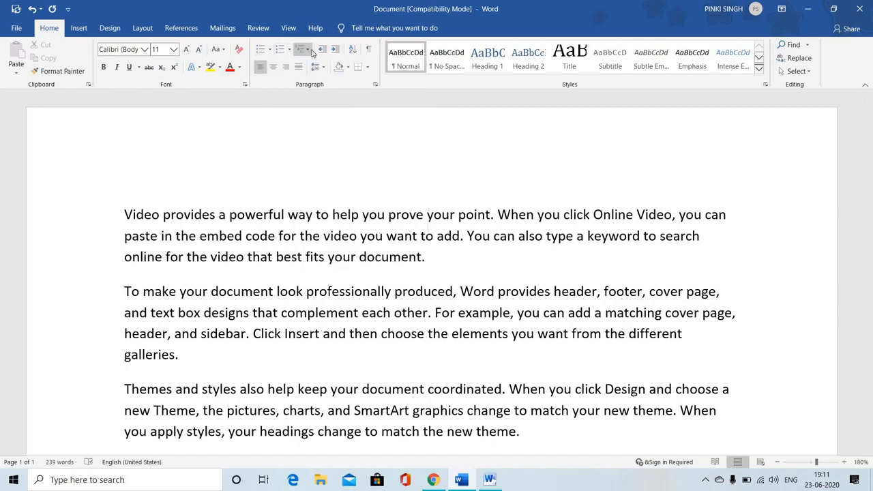
left_click(303, 52)
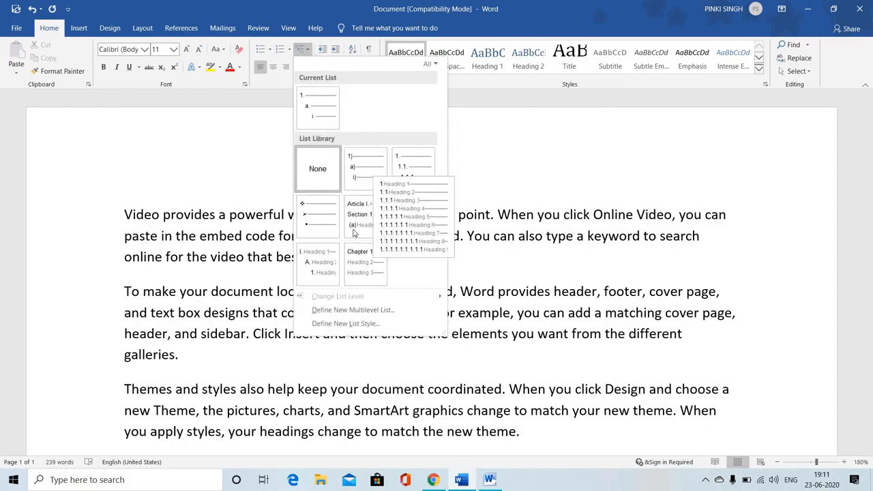
left_click(519, 170)
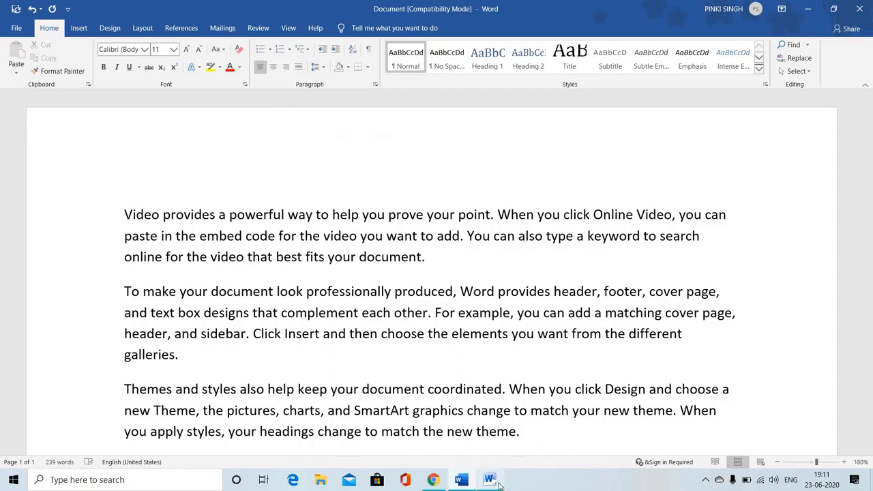
Switch to the Word 2010 document and add a new line reading "VHFG" below "EDITING FUNCTION".
left_click(534, 421)
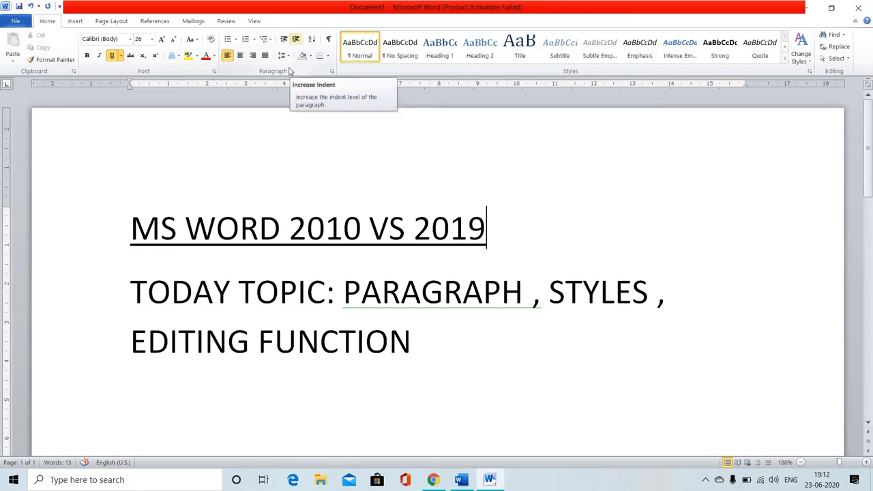
left_click(190, 392)
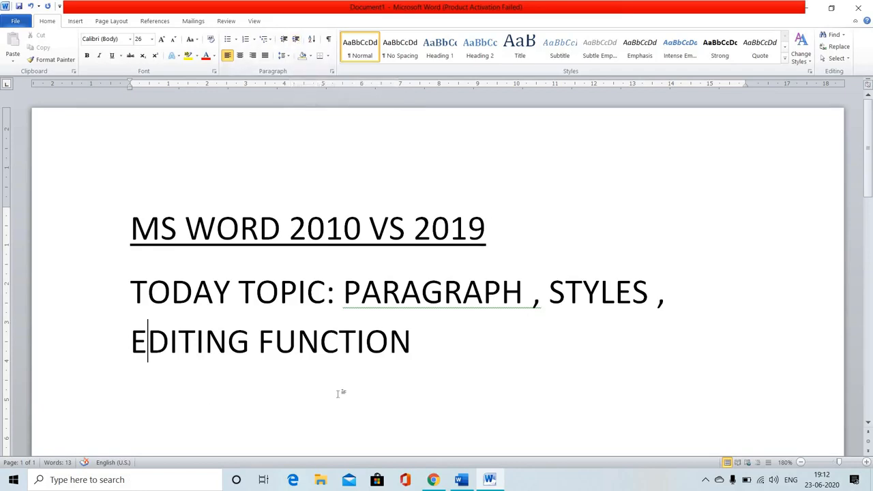
left_click(413, 357)
key("Return")
type("VHFG")
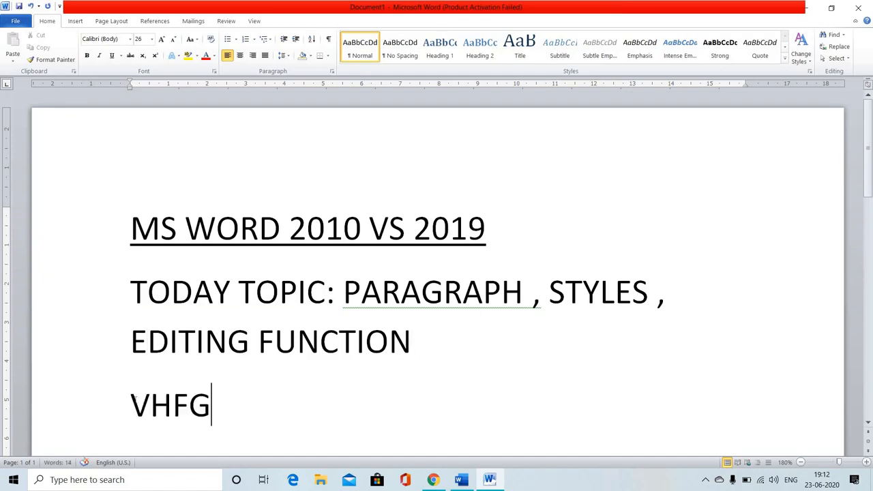
Increase the indent of the "VHFG" line by one level and decrease it again.
left_click(129, 397)
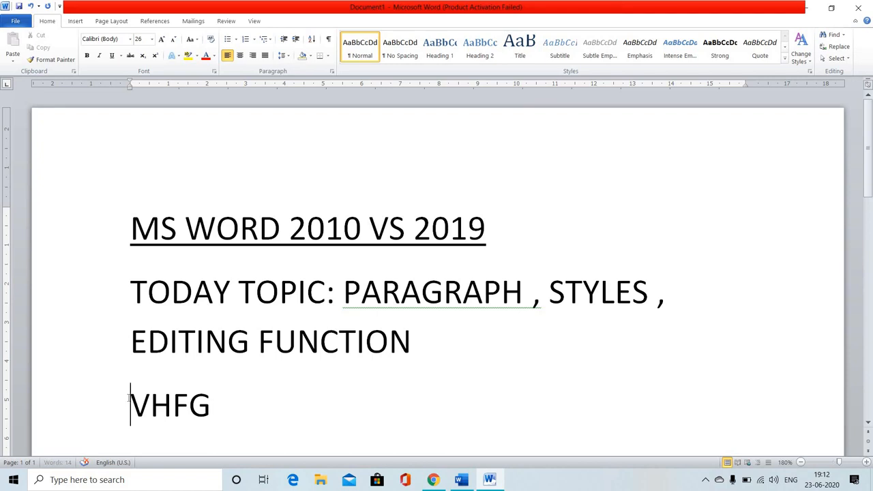
left_click(296, 41)
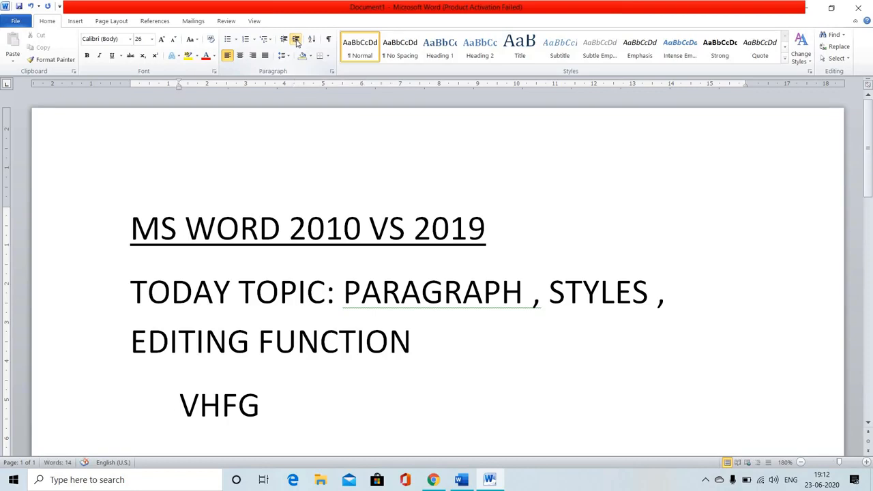
double_click(208, 424)
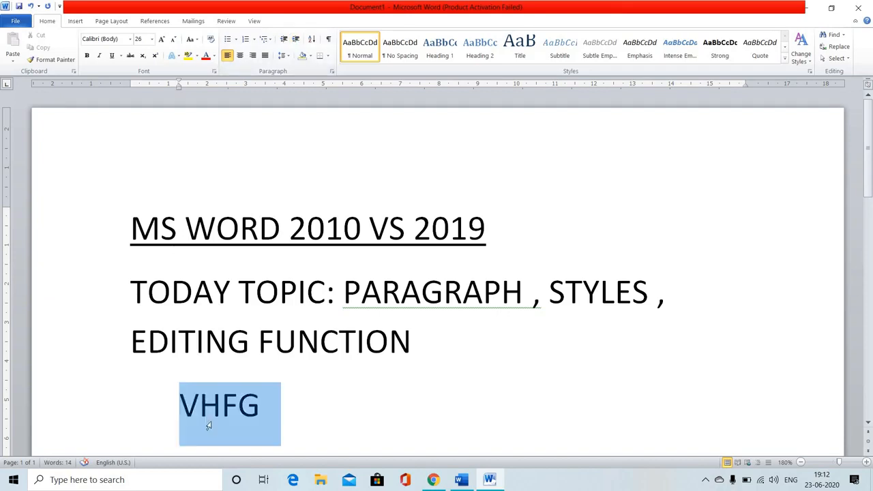
left_click(179, 405)
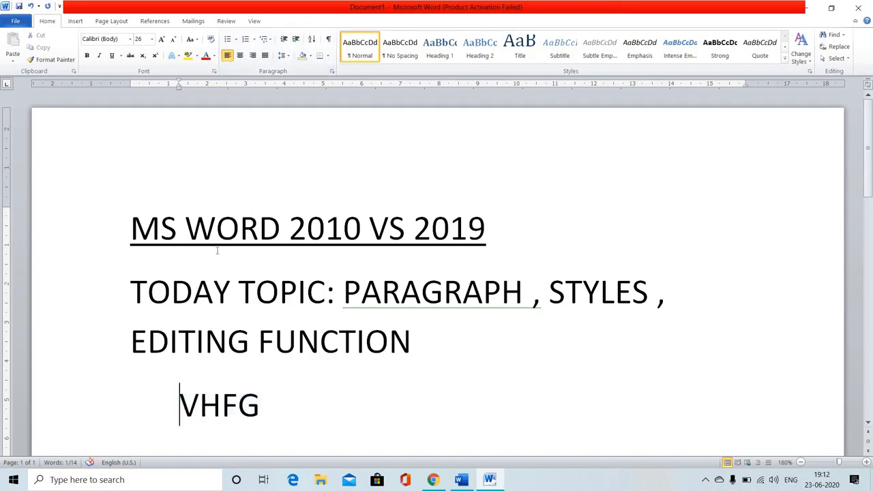
left_click(285, 39)
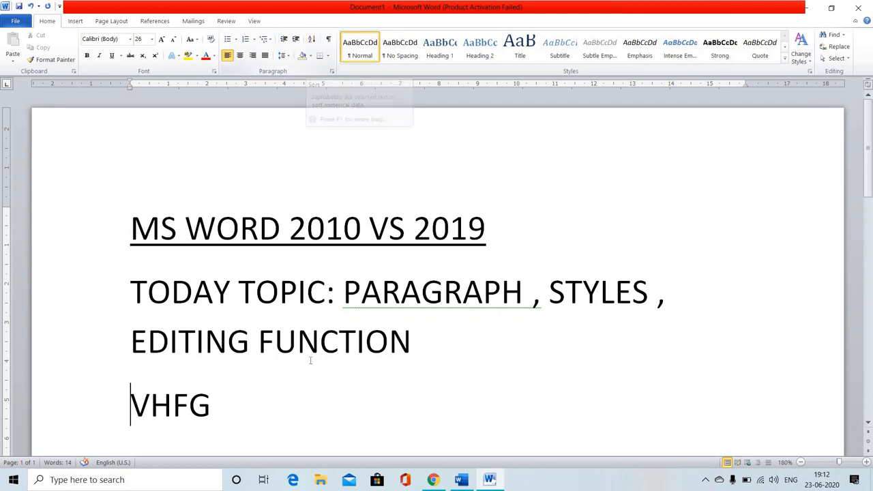
Show the paragraph marks in the Word 2010 document and hide them again.
left_click(329, 43)
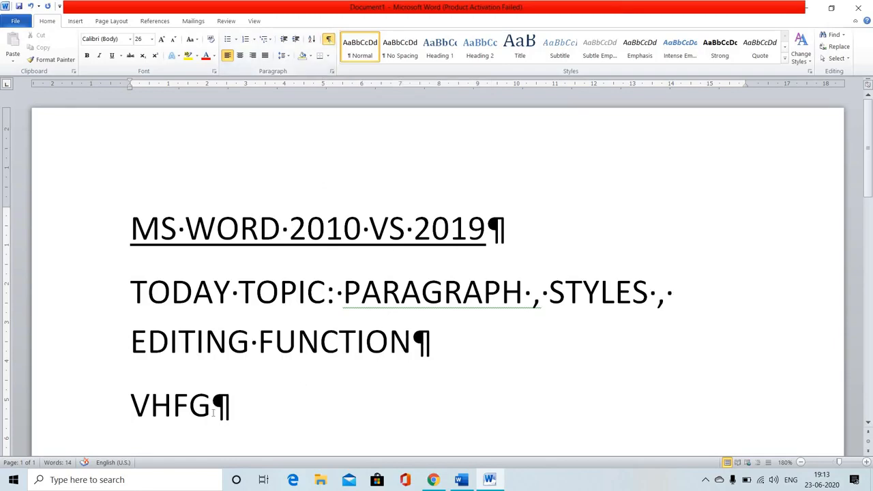
left_click(328, 40)
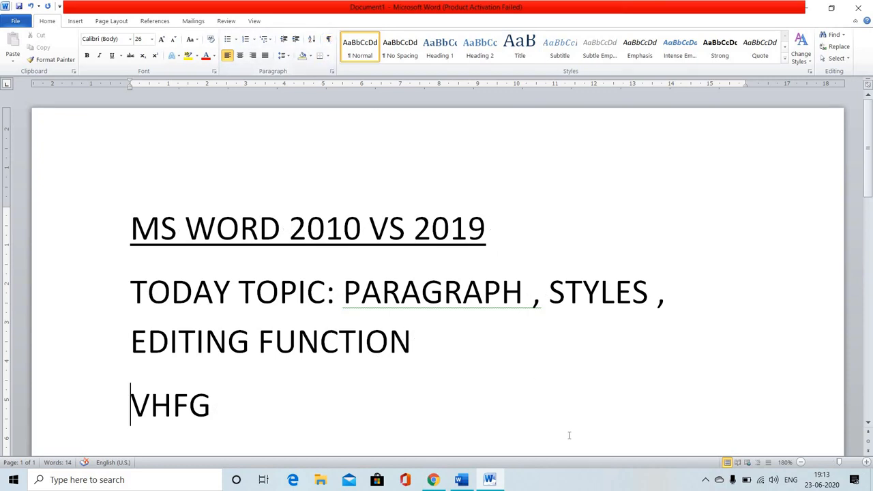
Compare the paragraph marks between Word 2019 and Word 2010 by showing them in each document and hiding them again.
left_click(463, 480)
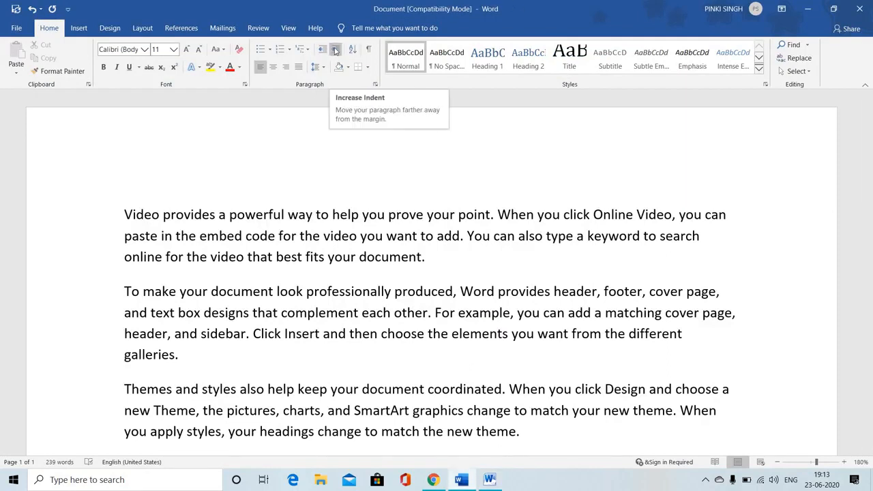
left_click(369, 51)
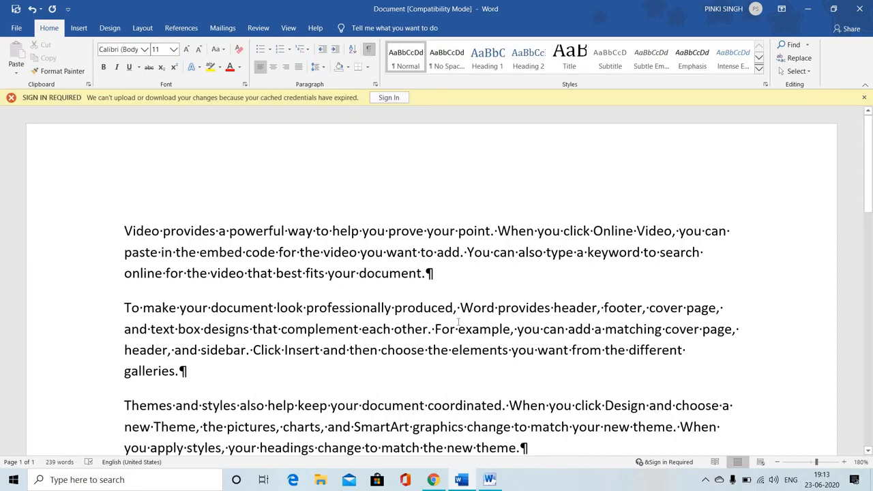
mouse_move(496, 484)
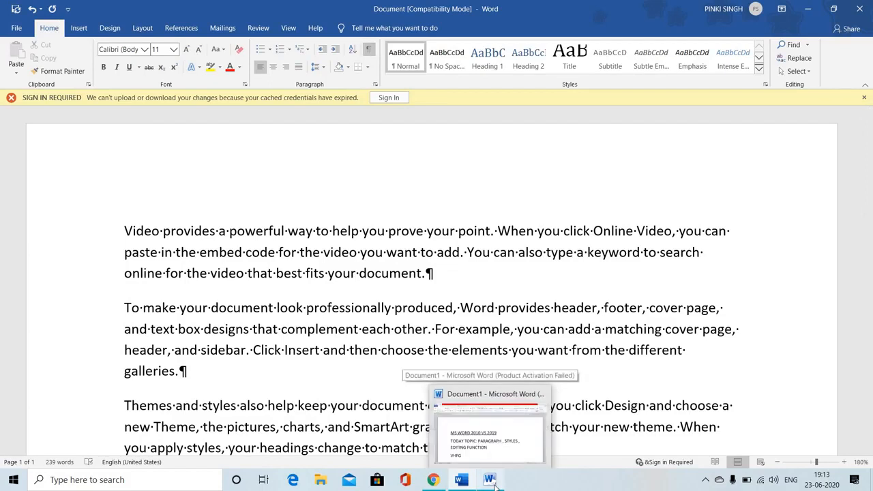
left_click(495, 483)
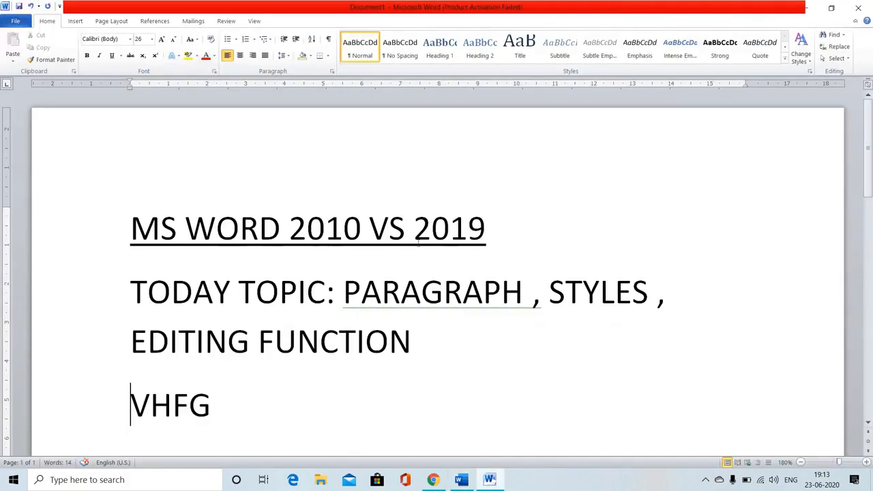
left_click(329, 40)
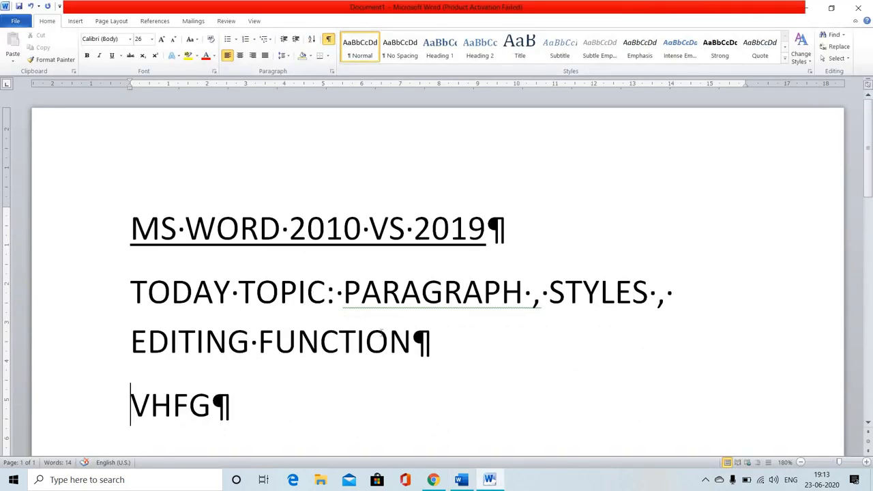
left_click(329, 39)
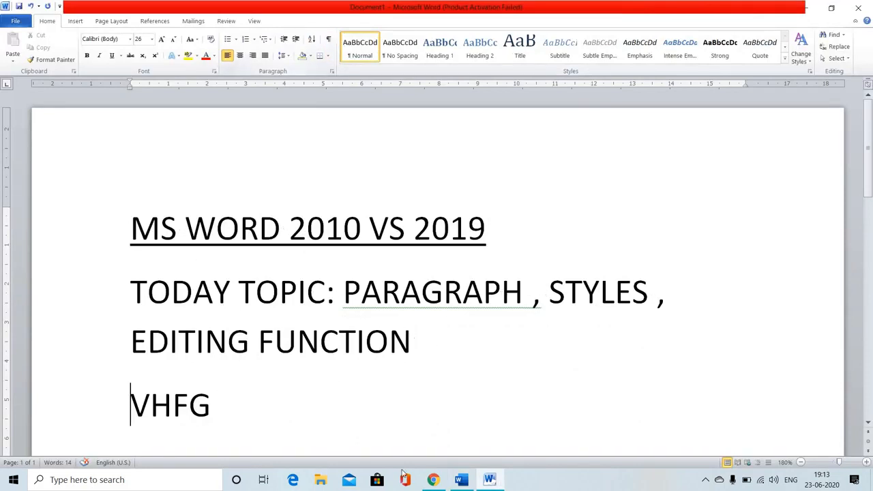
left_click(470, 487)
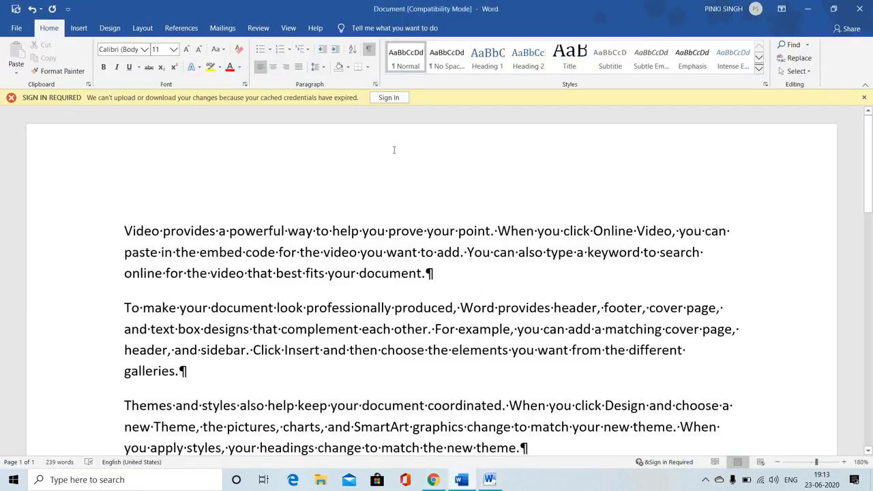
left_click(368, 51)
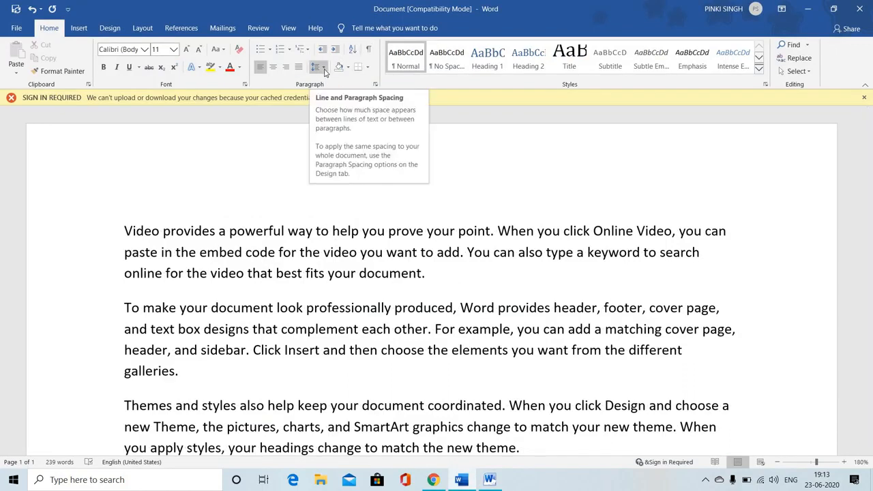
Switch to the Word 2010 document and examine the line spacing options and the paragraph shading colors without applying any.
left_click(490, 482)
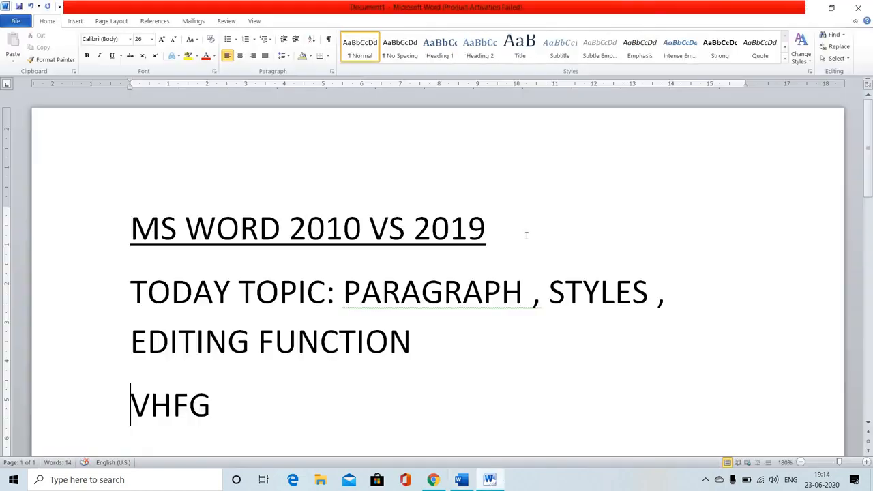
left_click(290, 56)
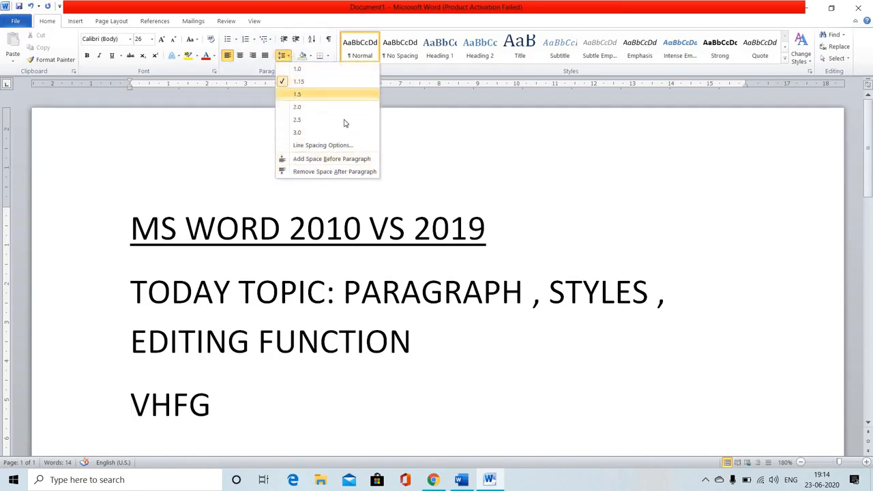
left_click(314, 68)
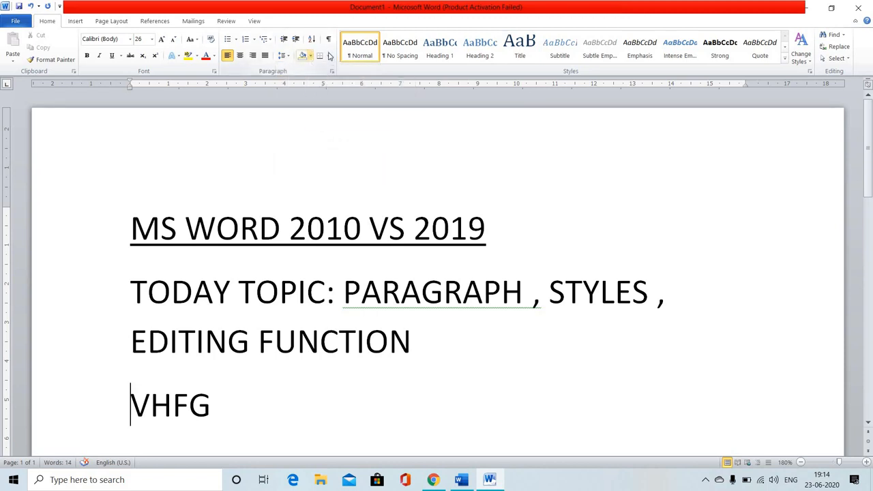
left_click(311, 56)
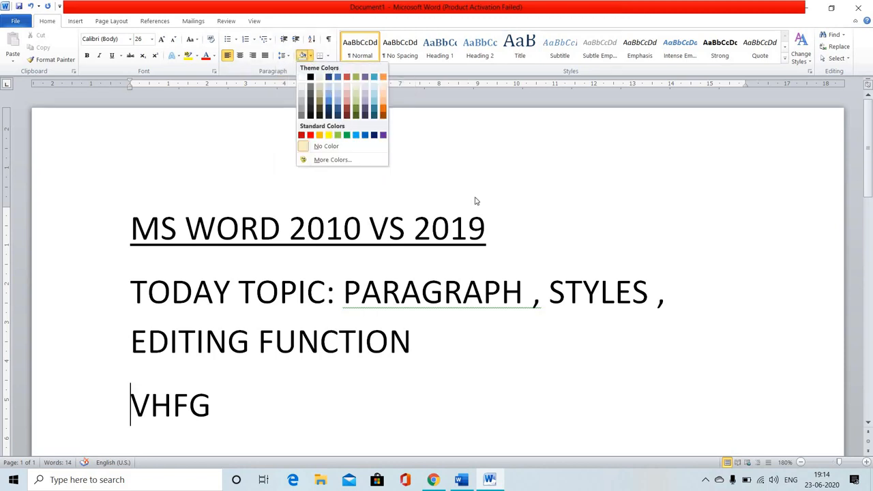
left_click(579, 162)
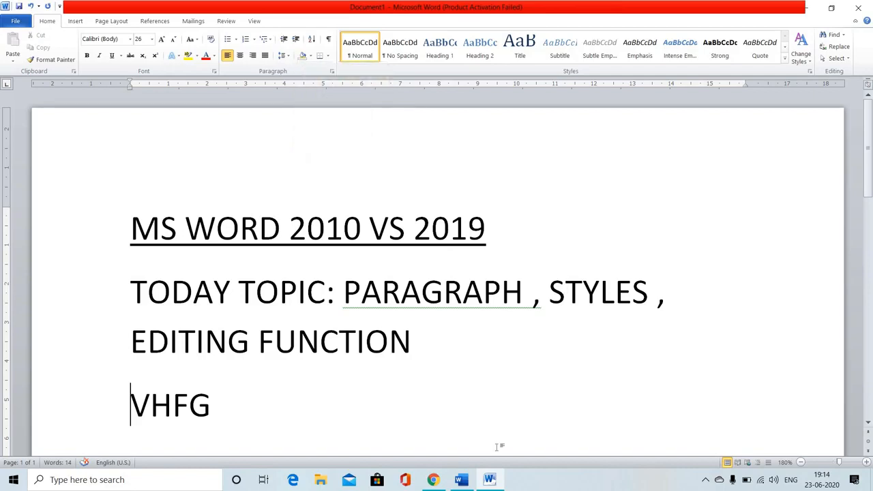
Switch to the Word 2019 document and examine the line spacing, paragraph shading and border options without applying any.
left_click(461, 479)
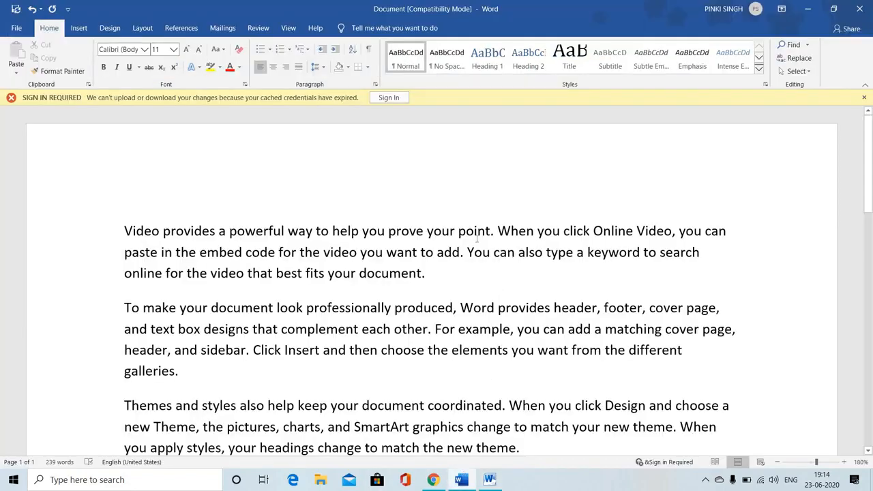
left_click(324, 68)
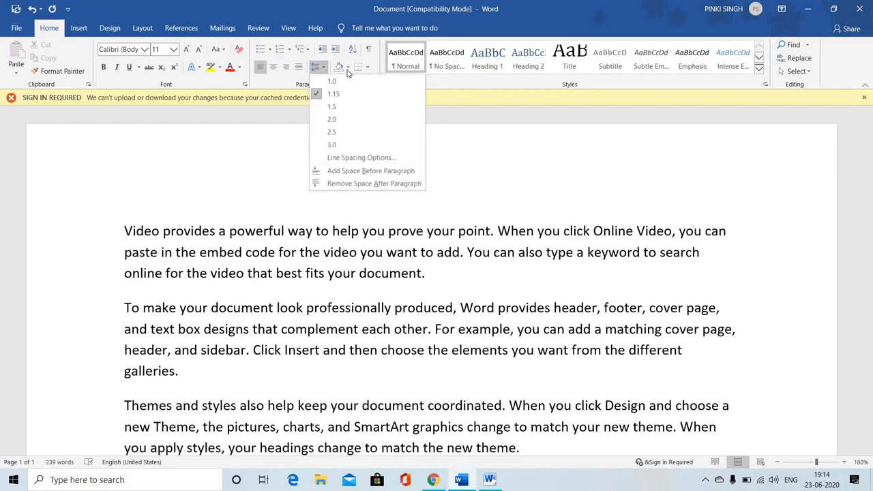
left_click(347, 68)
left_click(348, 67)
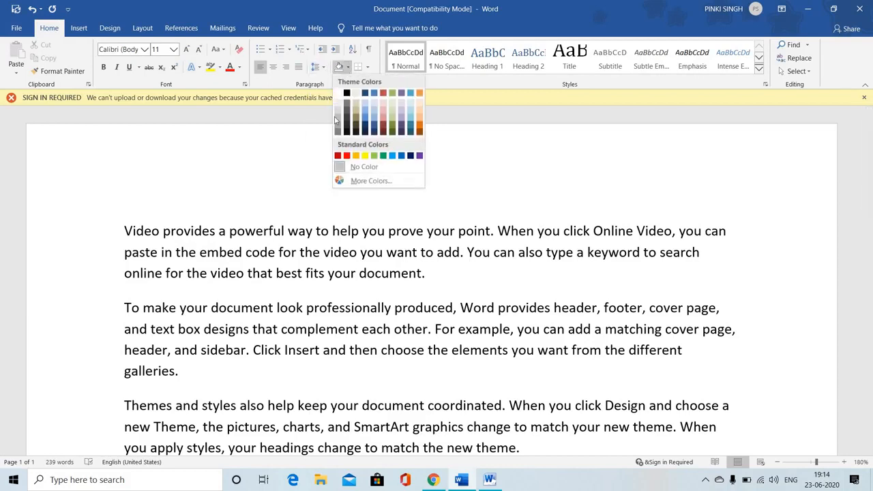
left_click(368, 67)
left_click(369, 69)
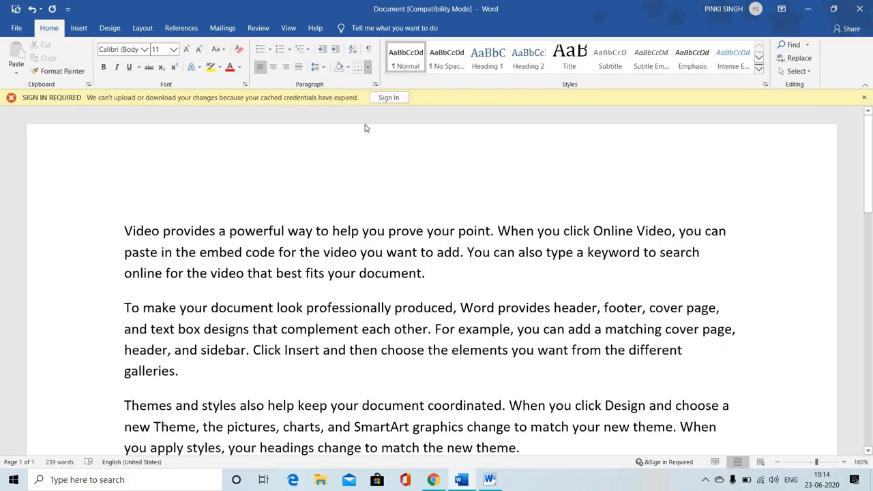
left_click(609, 178)
Apply dark red shading to the first paragraph, starting with "Video provides a powerful way".
left_click_drag(163, 232, 462, 282)
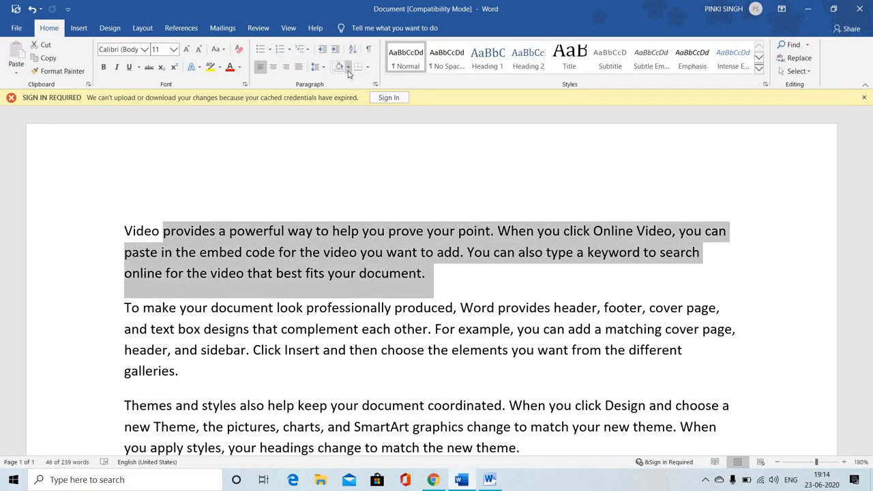
left_click(347, 67)
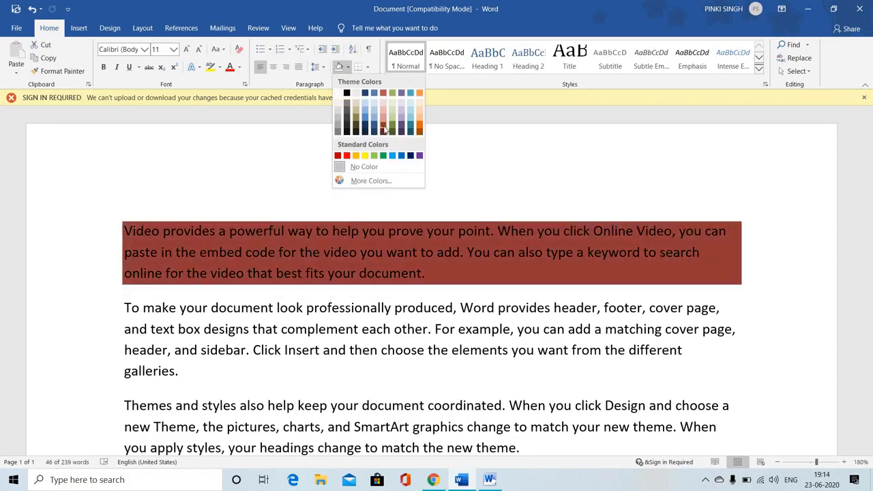
left_click(383, 130)
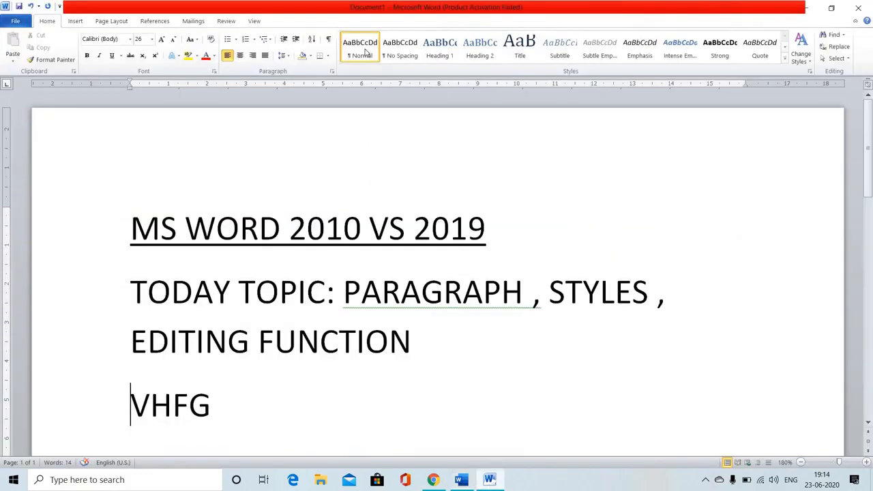
Apply light olive green shading to the "VHFG" line in the Word 2010 document.
triple_click(268, 414)
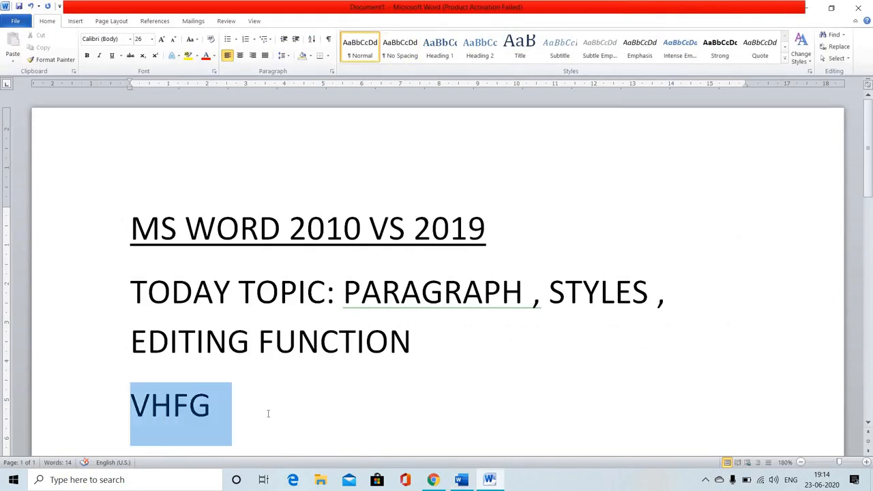
left_click(310, 56)
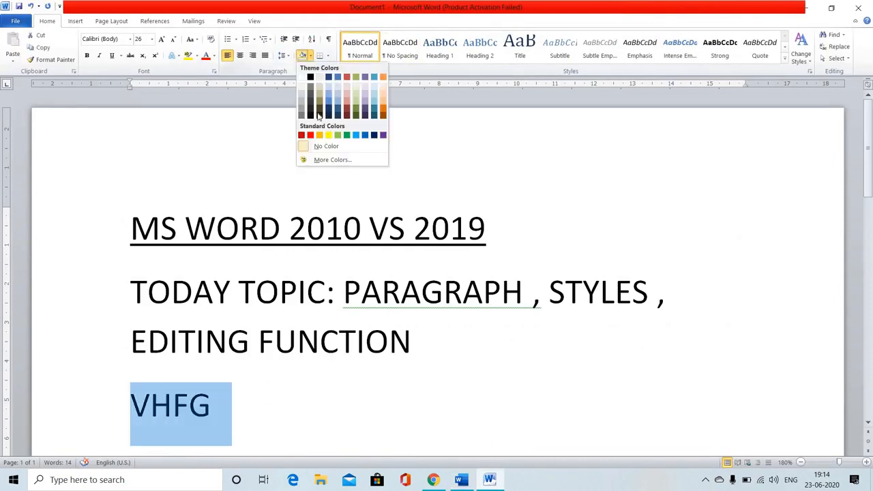
left_click(355, 101)
left_click(450, 339)
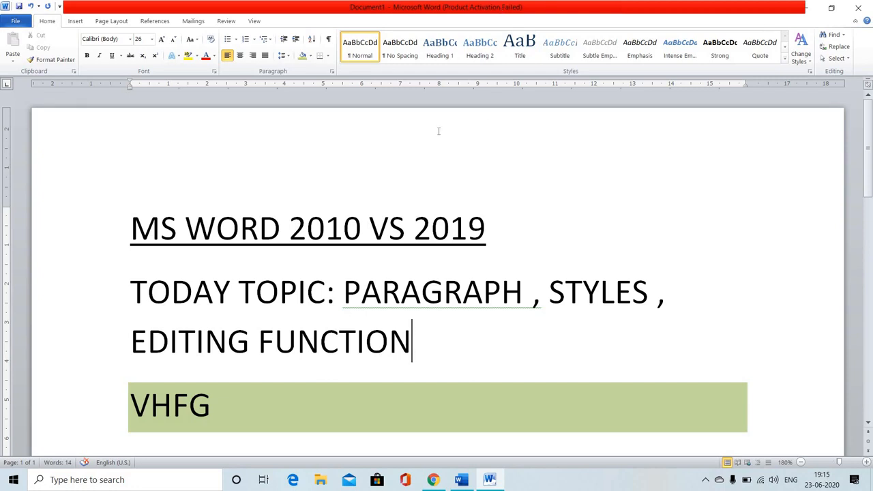
Examine the Indents and Spacing and the Line and Page Breaks settings of the Paragraph dialog, and close it without changes.
left_click(332, 71)
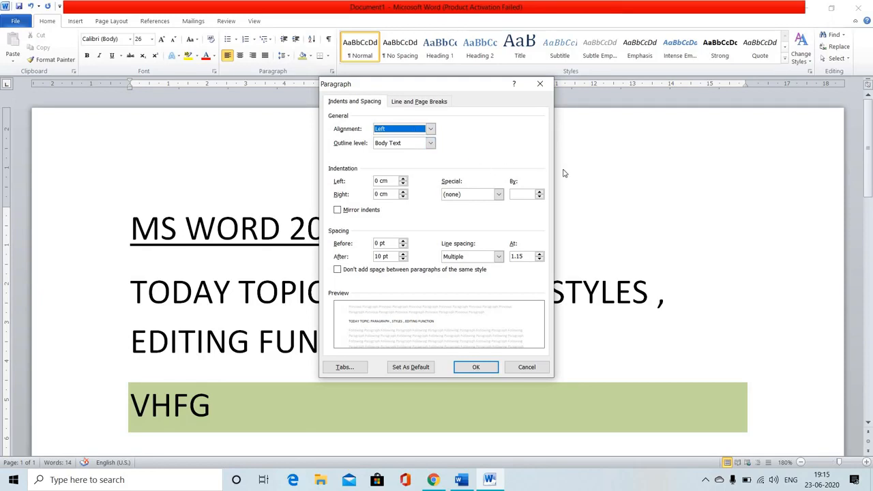
left_click(434, 102)
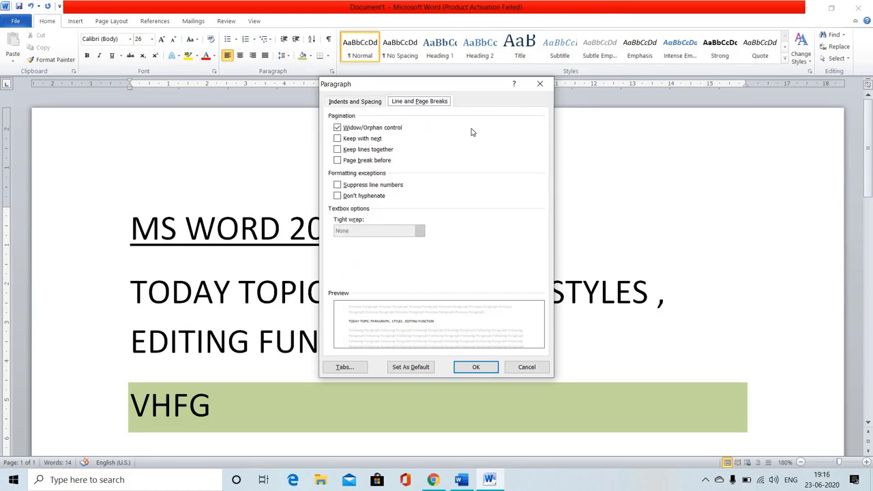
left_click(539, 84)
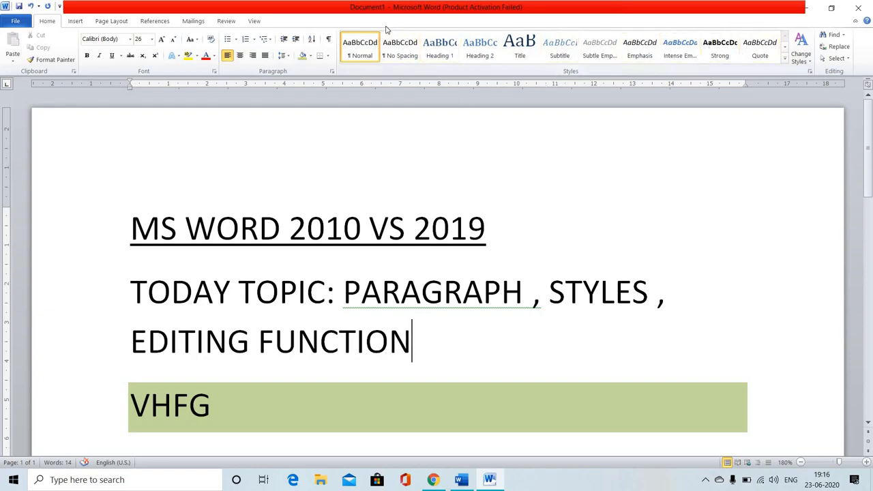
Apply the Heading 2 style to the "TODAY TOPIC" line and look over the style gallery again.
left_click(785, 62)
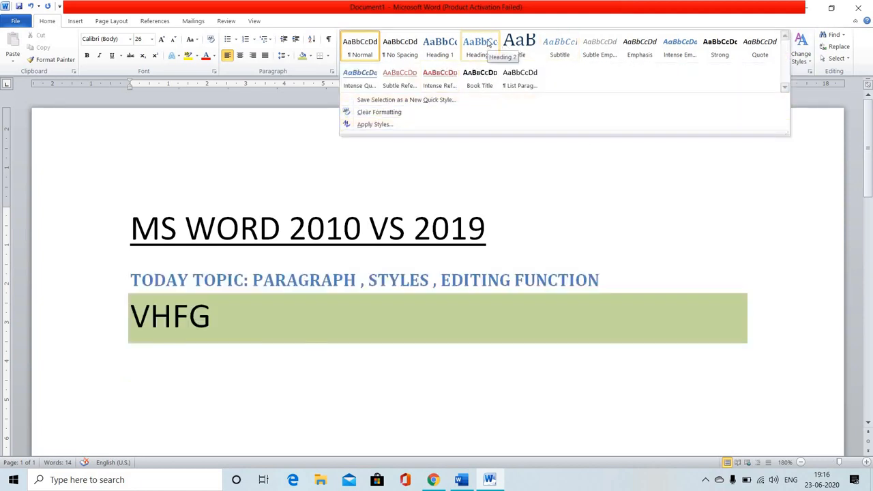
left_click(488, 43)
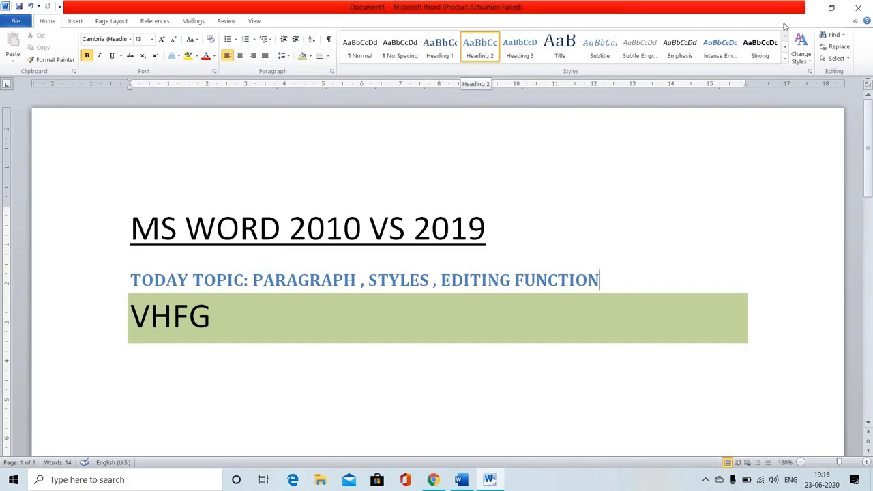
left_click(784, 59)
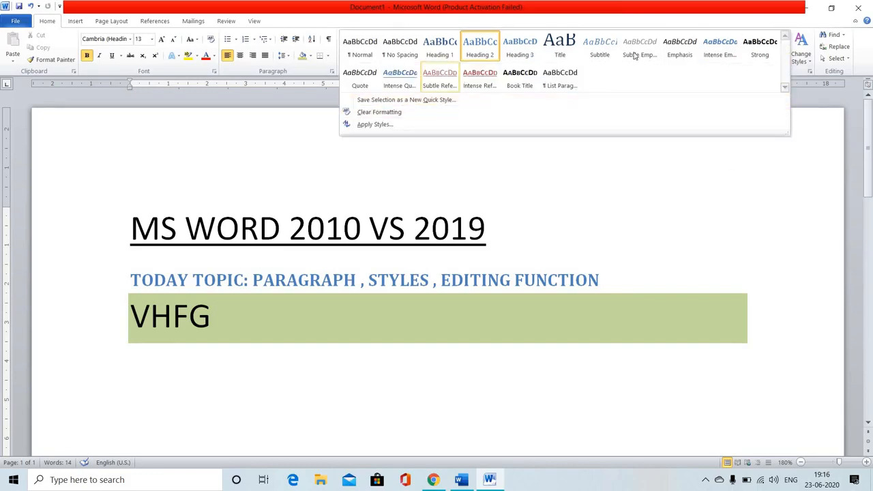
left_click(697, 222)
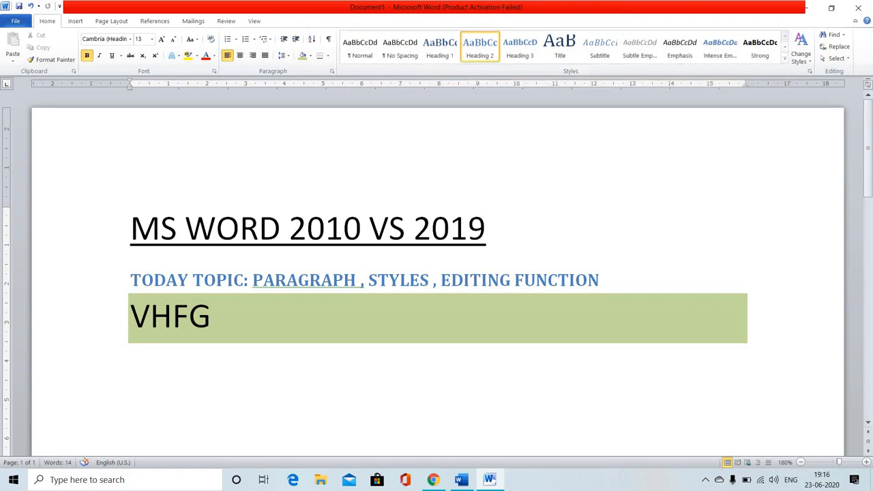
Switch to the Word 2019 document and apply the Heading 2 style to the paragraph starting with "To make your document".
left_click(489, 479)
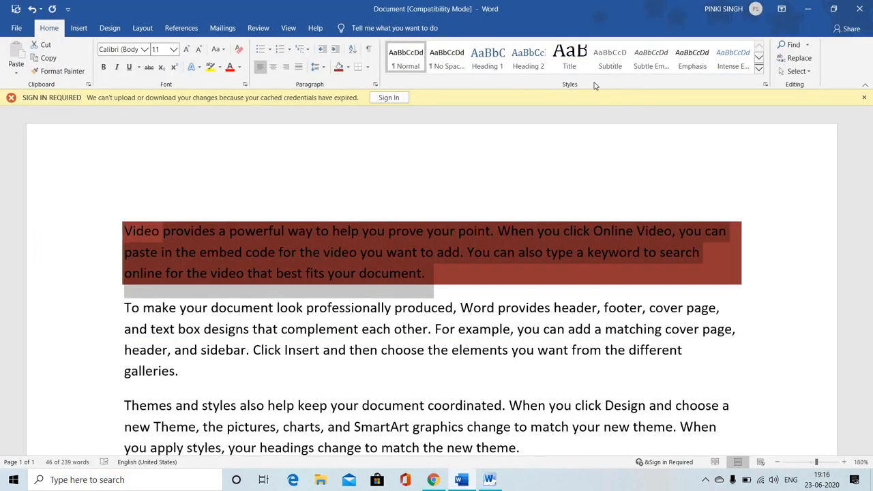
left_click(760, 70)
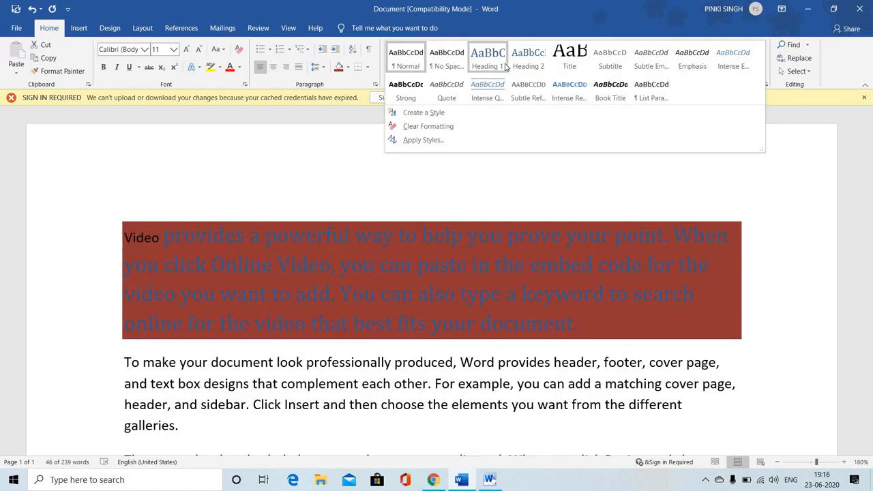
left_click(433, 343)
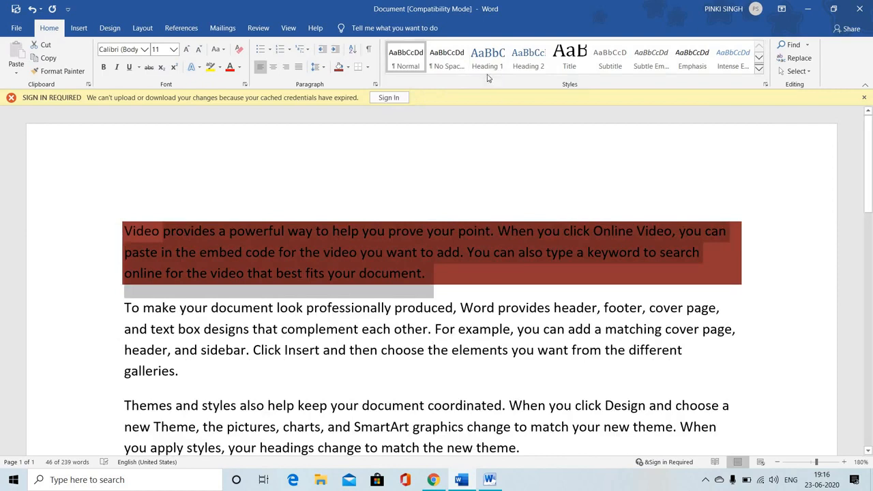
left_click(280, 347)
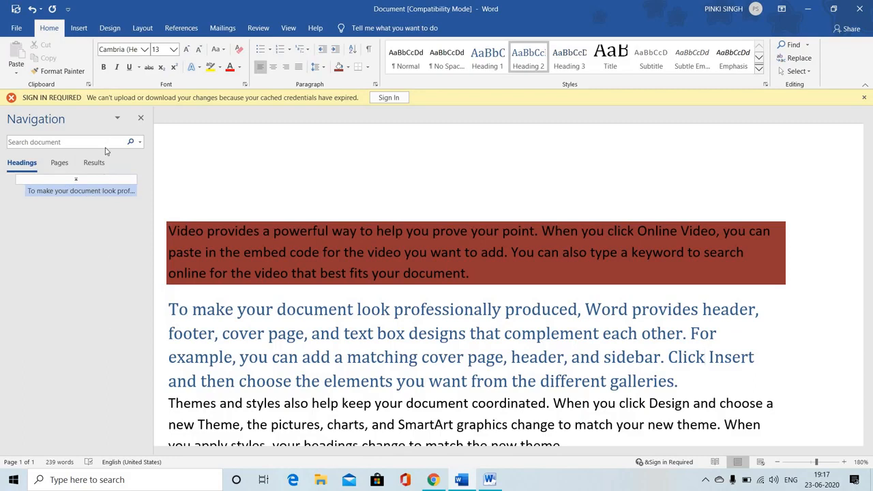
Check the Navigation pane's move, resize and close options, and dismiss the sign-in notice above the document.
left_click(118, 120)
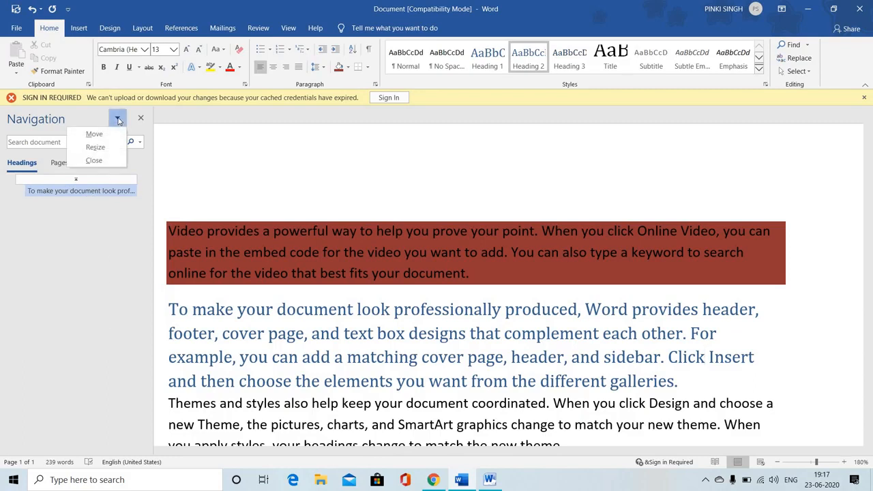
left_click(107, 279)
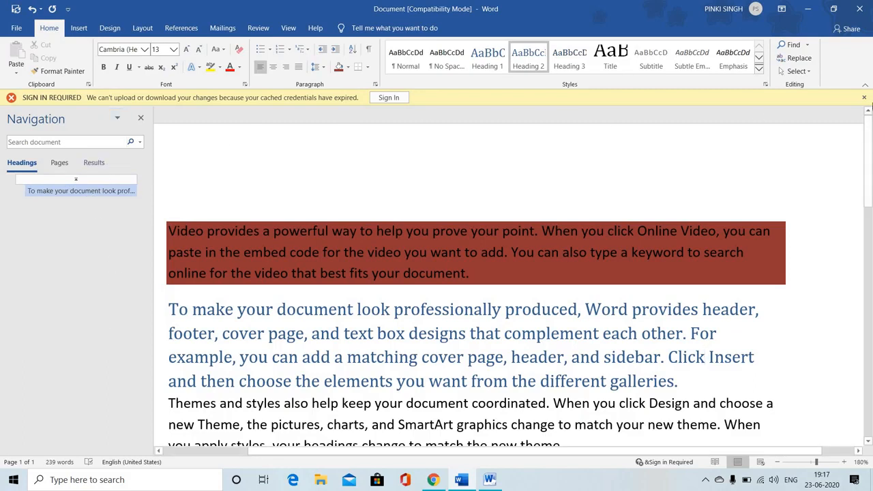
left_click(864, 98)
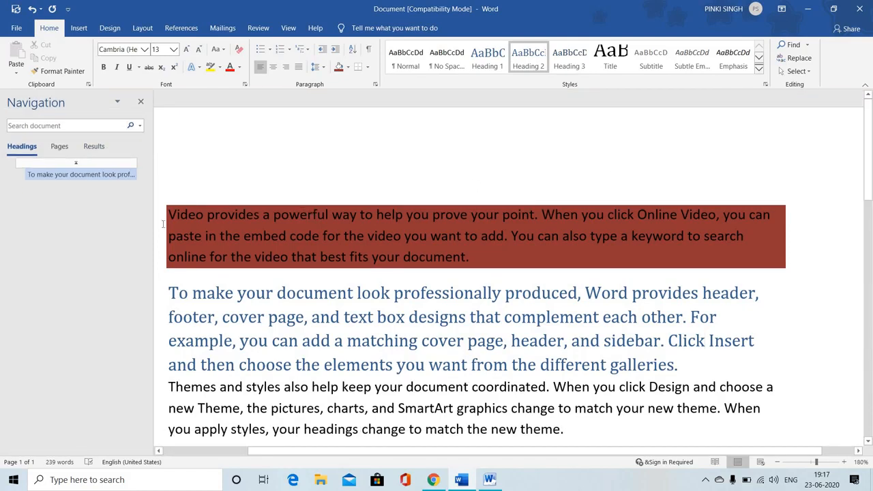
Examine the Navigation pane's Pages, Results and Headings views, and jump to the beginning of the document.
left_click(59, 146)
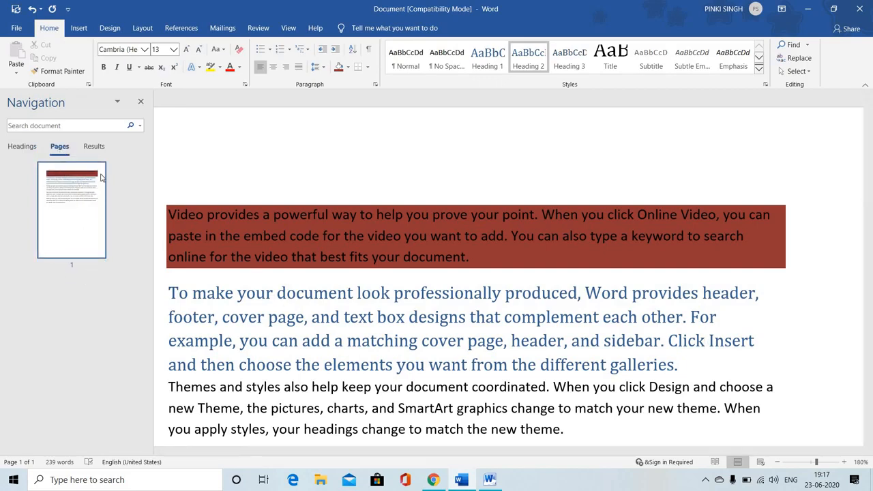
left_click(90, 148)
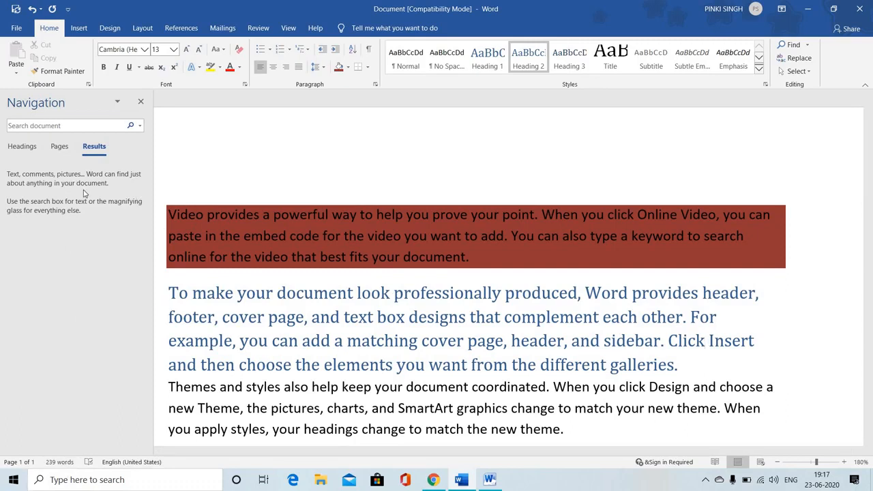
left_click(61, 148)
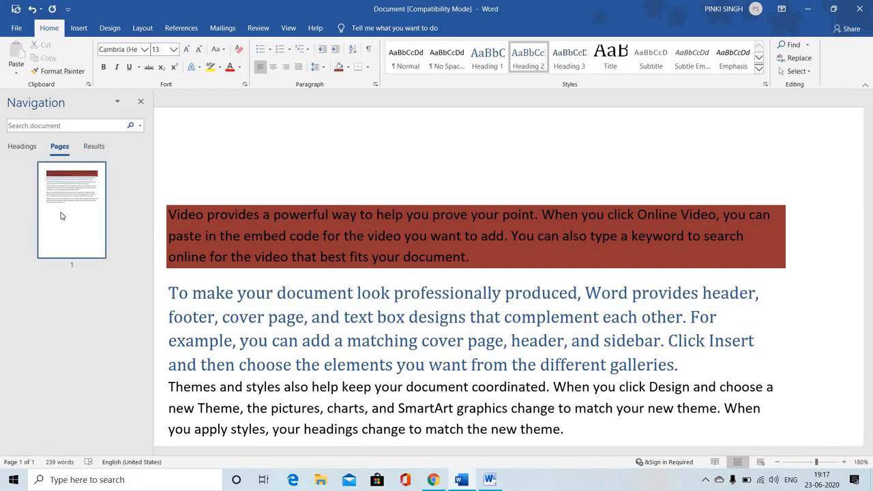
left_click(22, 149)
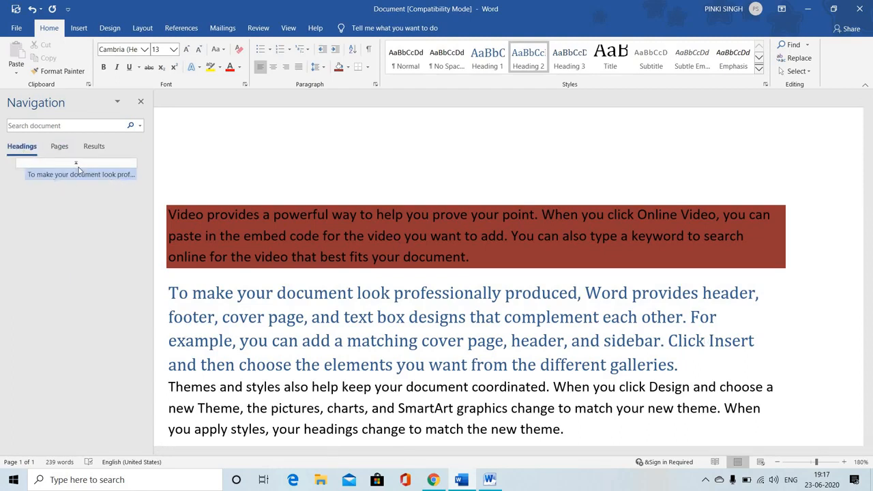
left_click(75, 163)
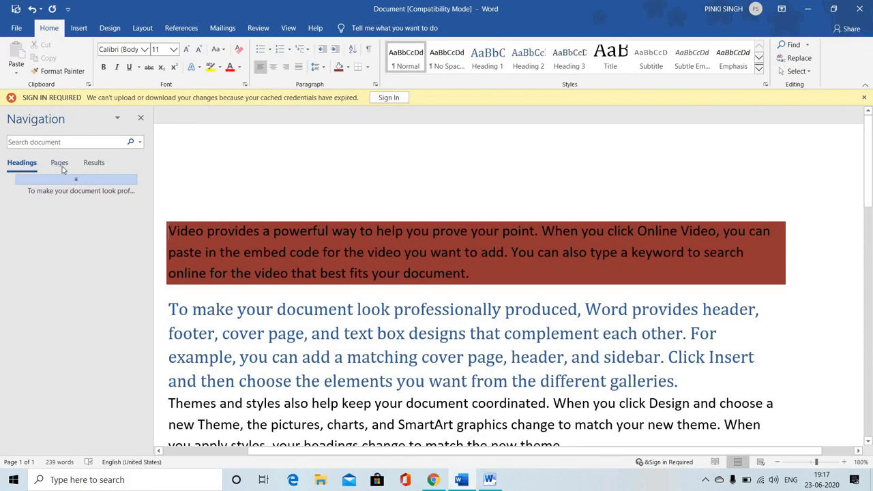
left_click(61, 164)
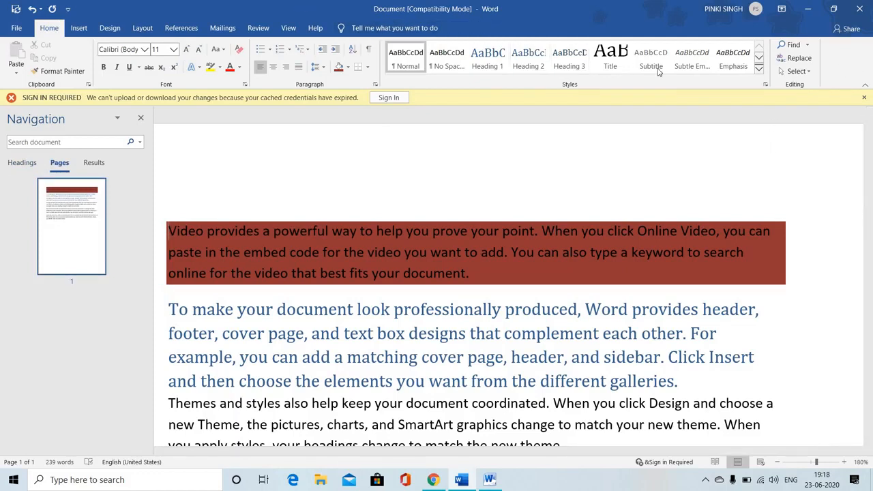
Switch to the Word 2010 document and look through the style sets, theme colors and theme fonts offered for changing styles.
left_click(489, 481)
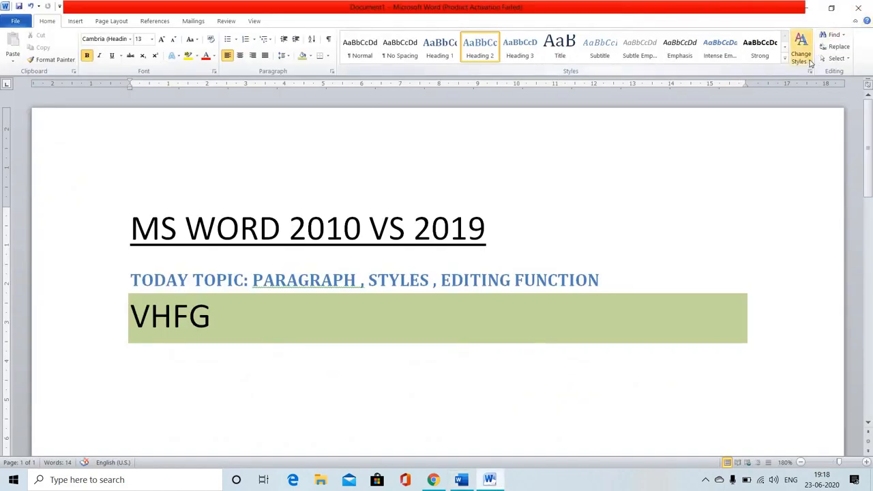
left_click(808, 63)
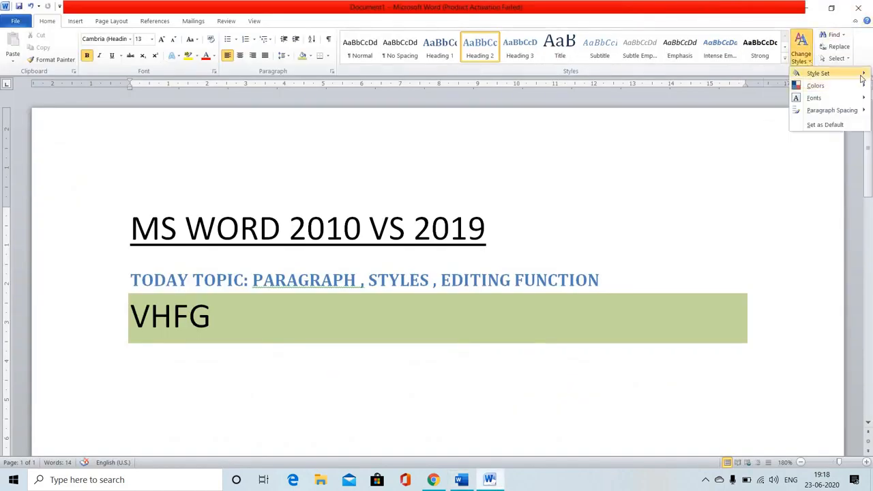
mouse_move(866, 87)
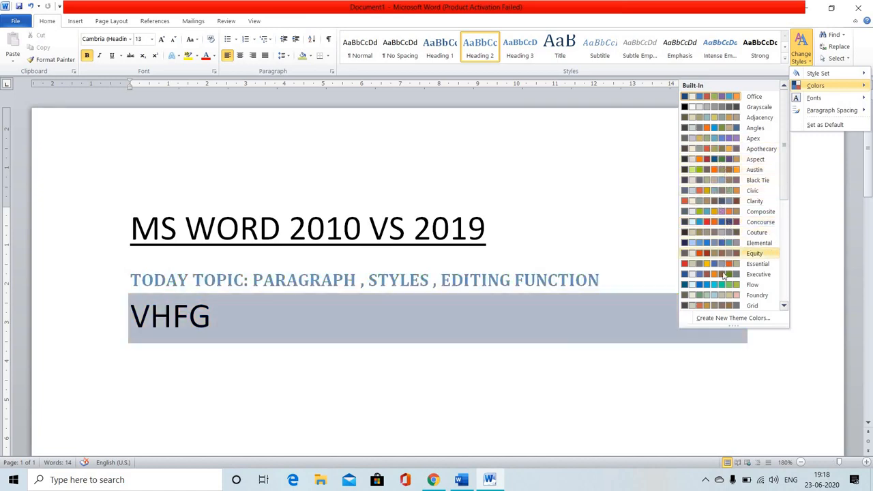
left_click(754, 366)
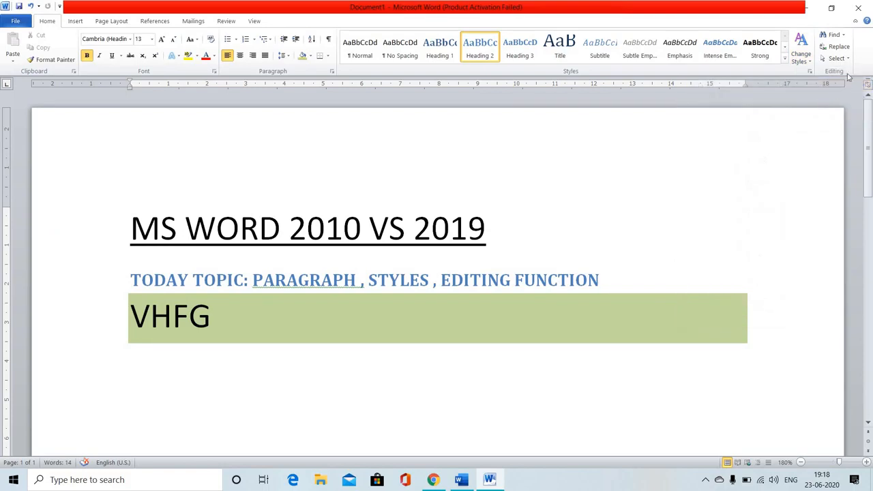
left_click(801, 51)
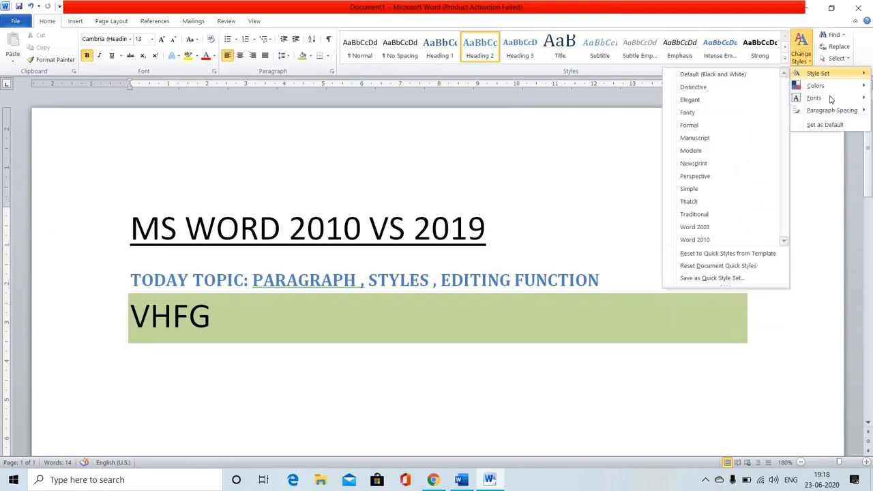
mouse_move(831, 99)
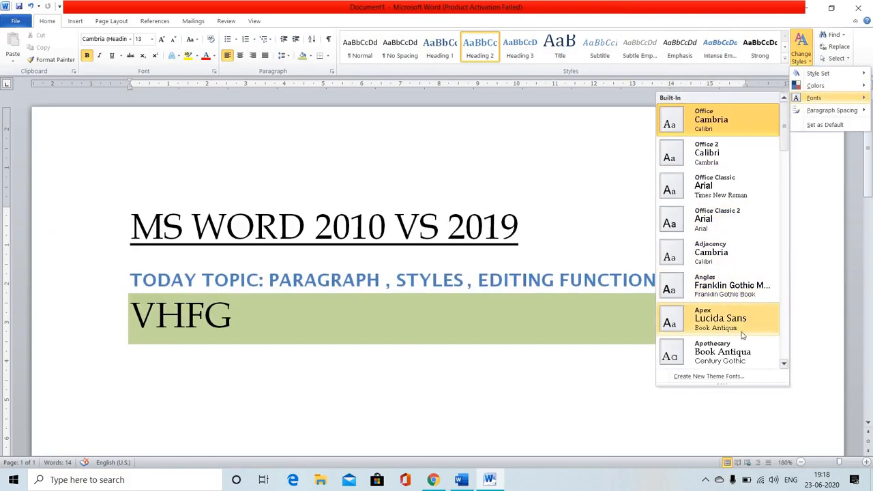
left_click(707, 187)
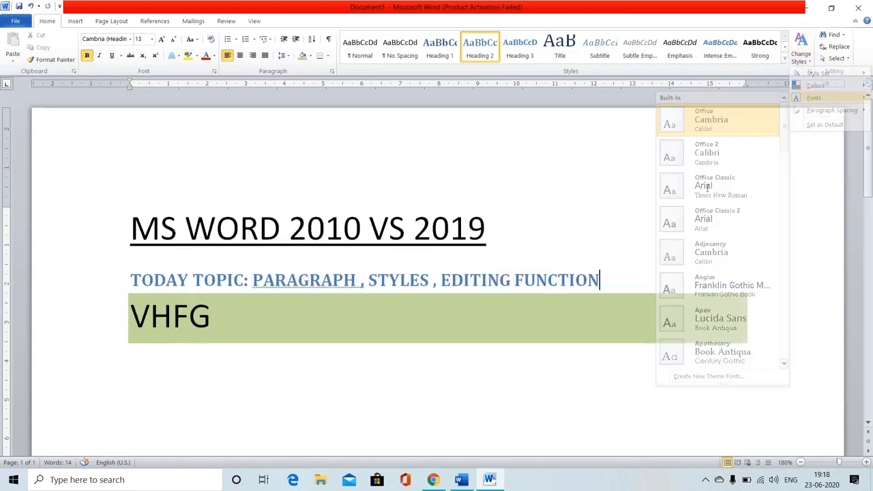
Return to the Word 2019 document and examine the full style gallery with its create, clear and apply options.
left_click(460, 480)
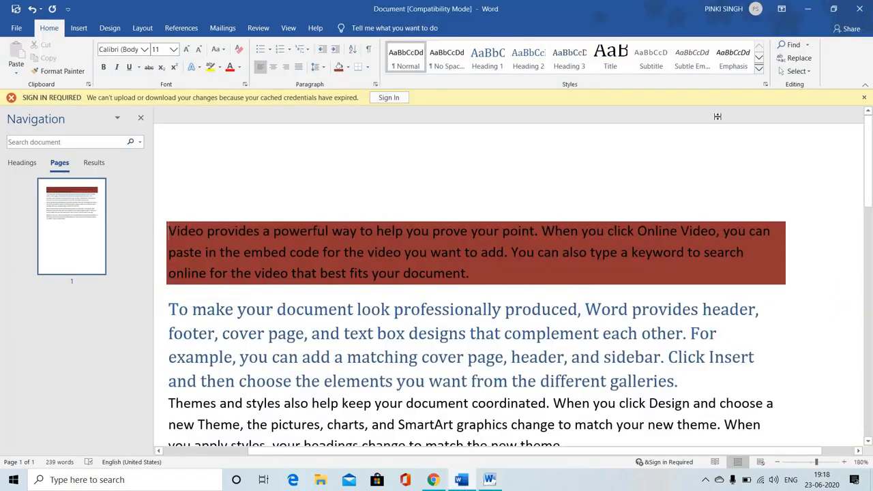
left_click(759, 69)
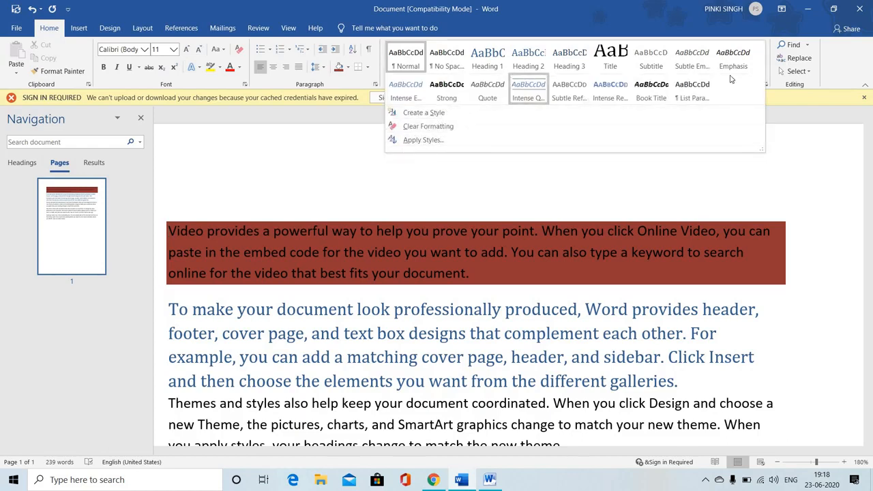
left_click(798, 129)
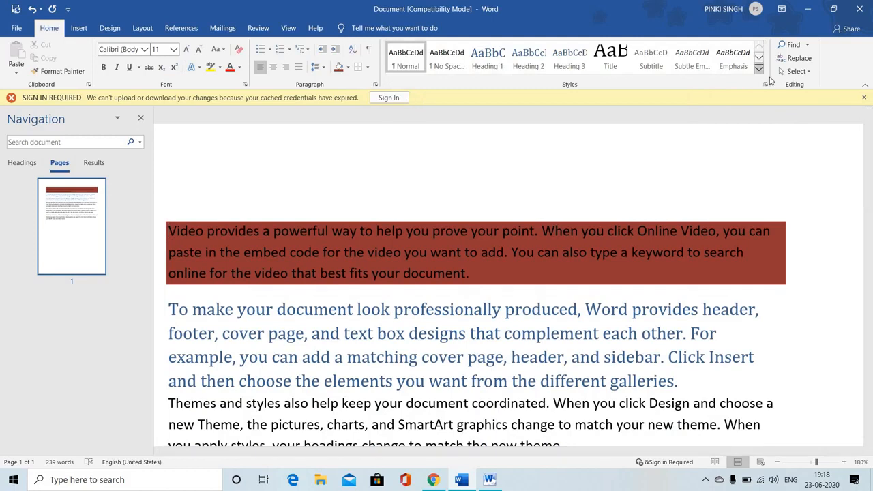
left_click(759, 70)
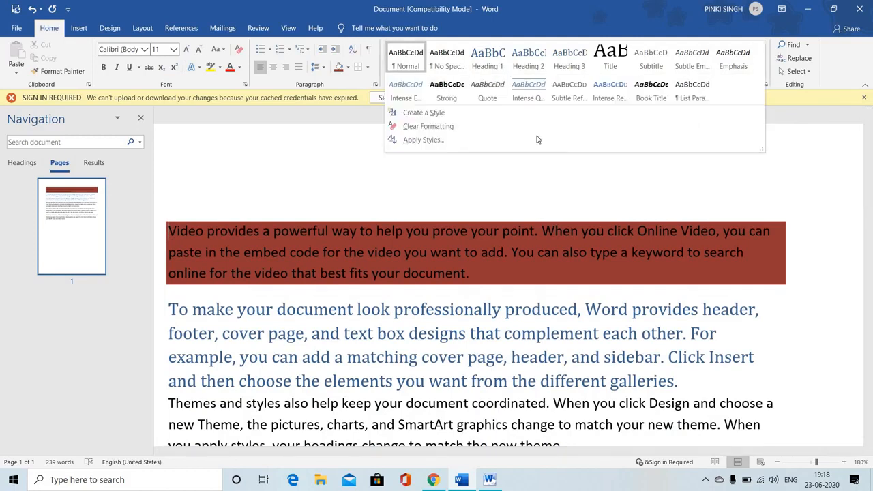
left_click(700, 150)
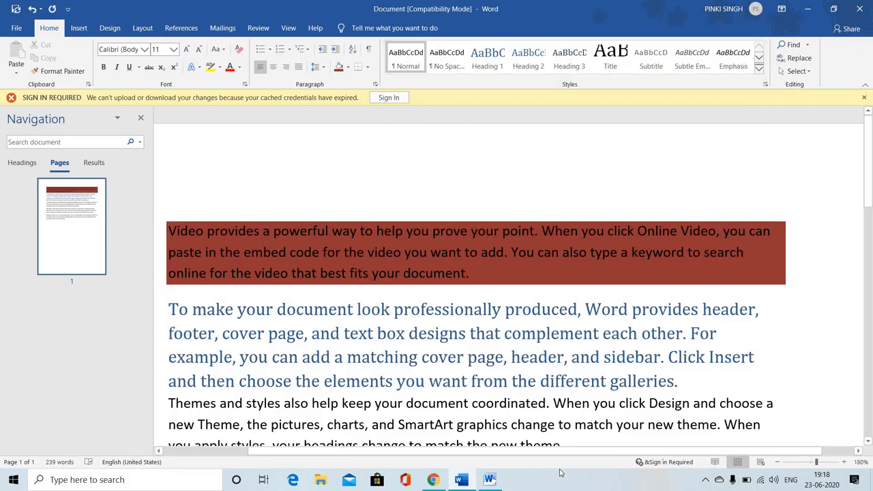
In the Word 2010 document, look over the Find and Select options and open the Selection and Visibility pane.
left_click(491, 481)
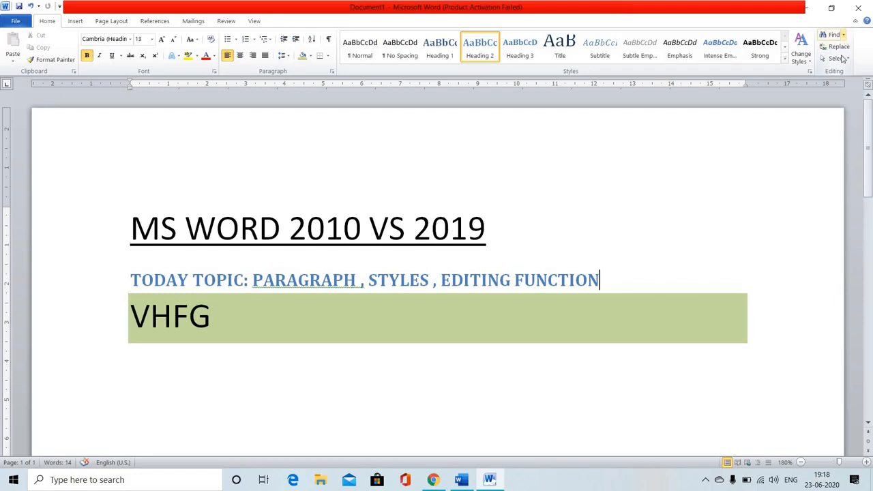
left_click(843, 35)
left_click(830, 158)
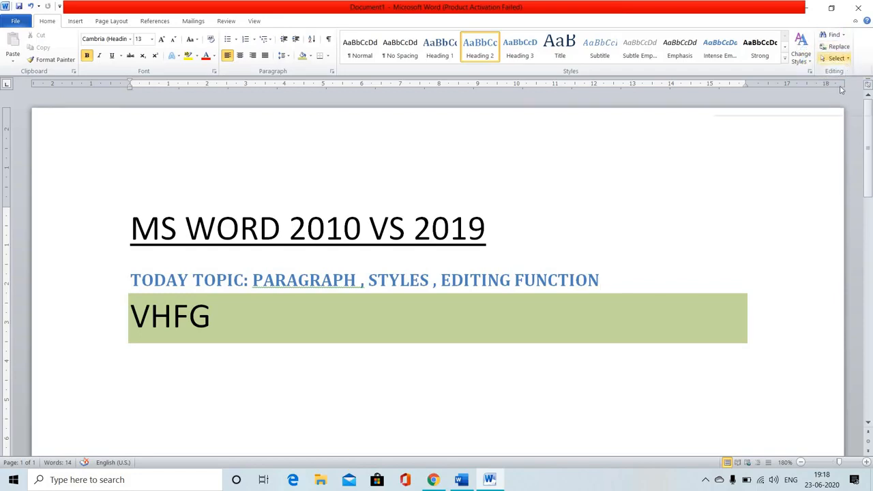
left_click(847, 59)
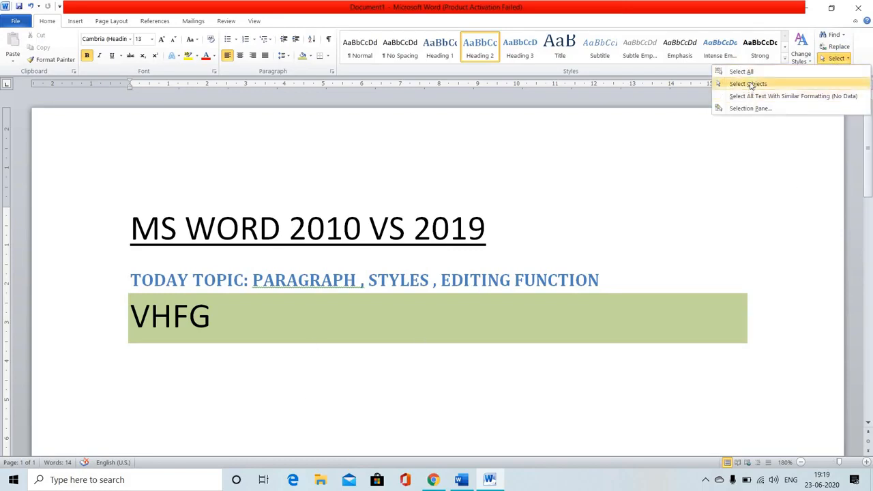
left_click(750, 108)
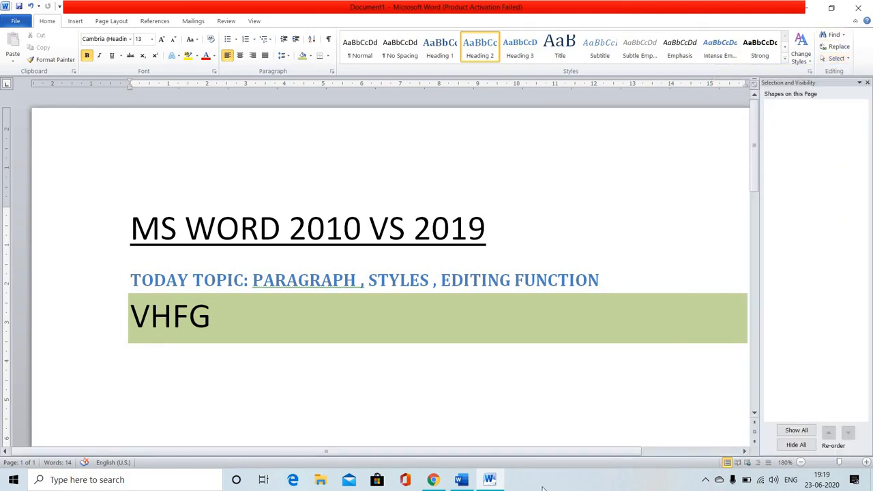
Switch to the Word 2019 document and view the Advanced Find and Replace dialogs, closing each without searching.
mouse_move(489, 479)
left_click(461, 480)
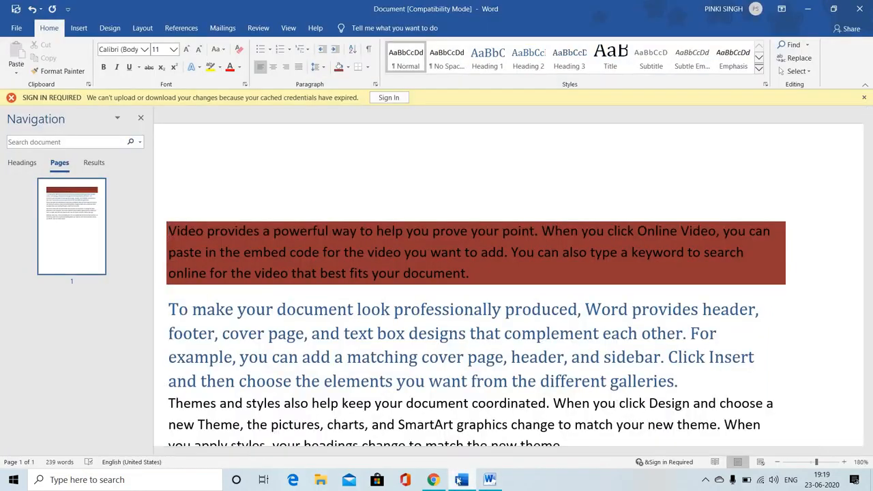
left_click(458, 478)
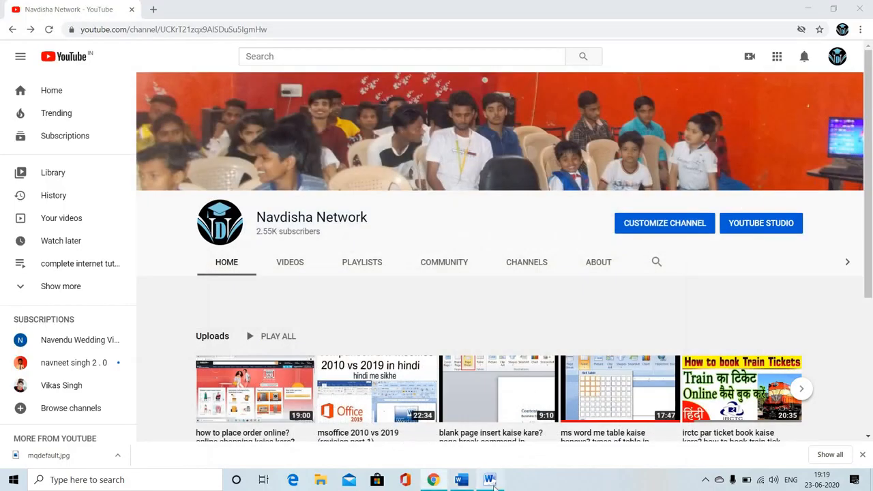
left_click(461, 479)
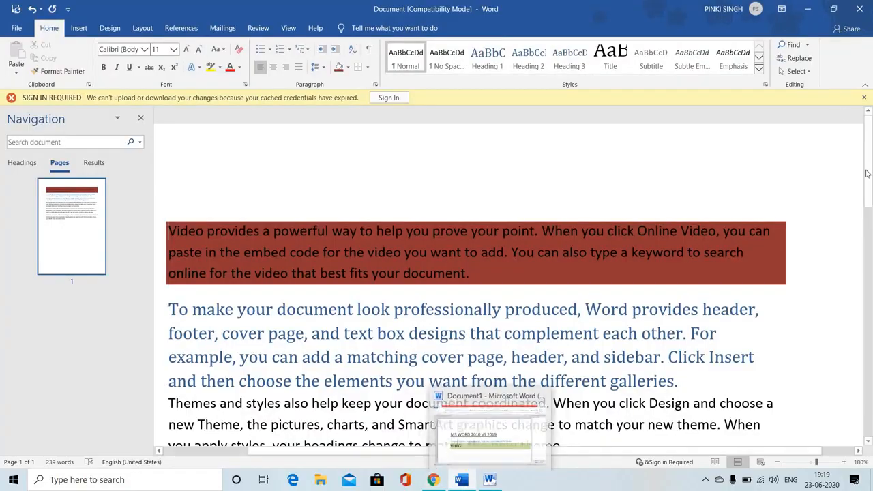
left_click(806, 45)
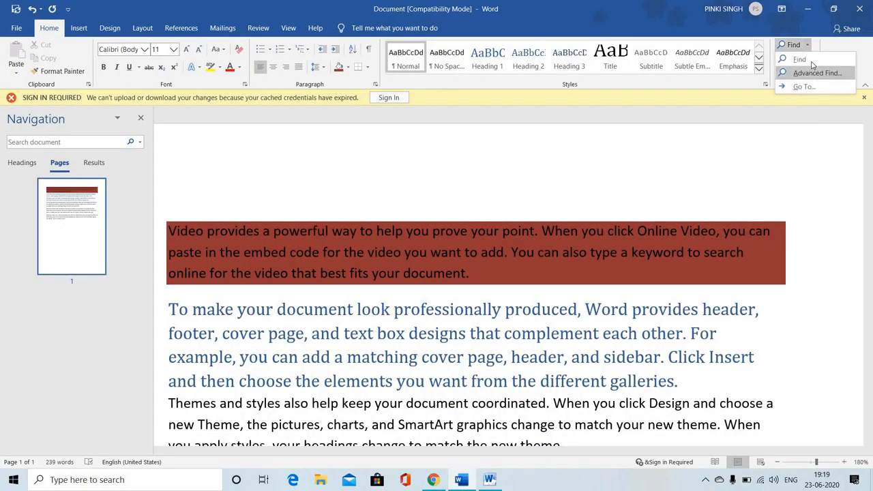
left_click(816, 73)
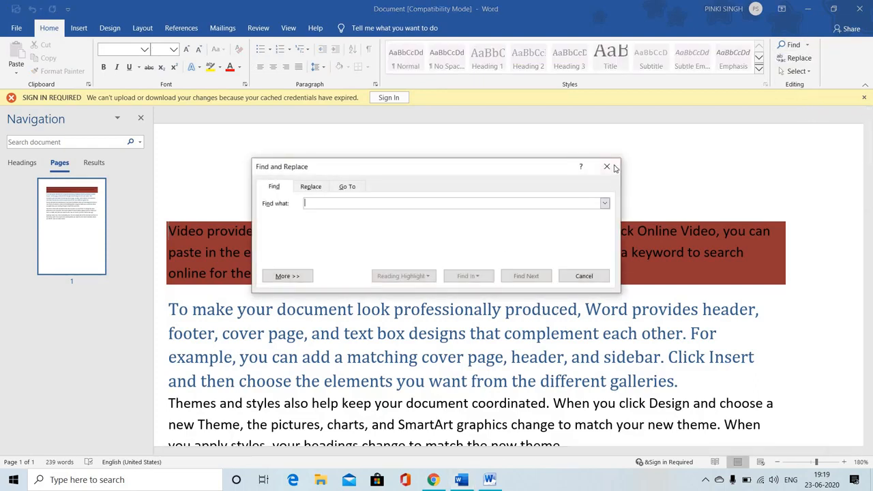
left_click(607, 166)
left_click(795, 58)
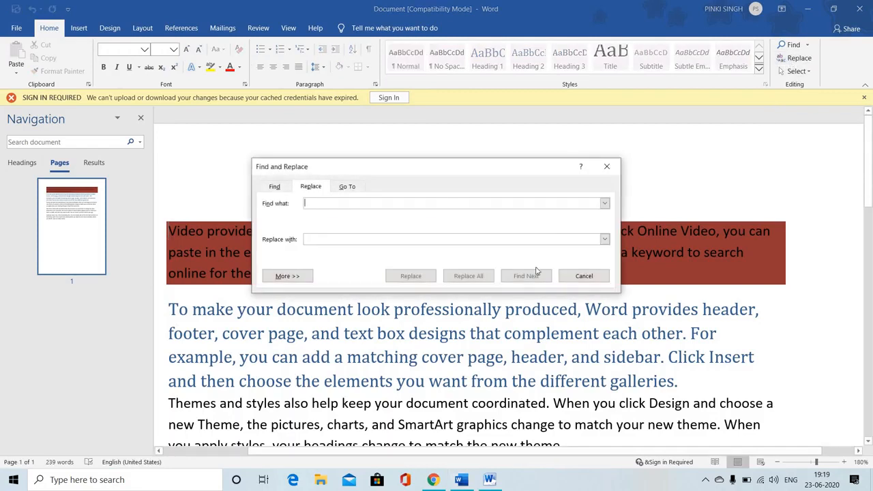
left_click(608, 168)
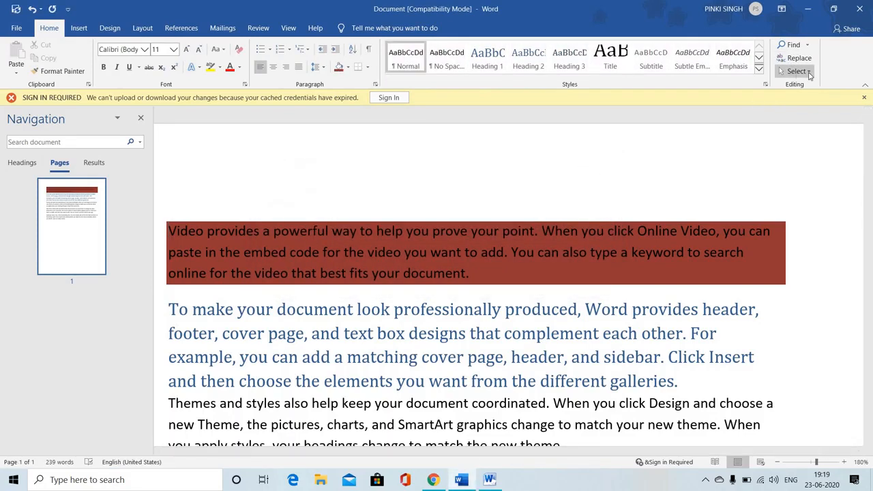
Check the Select options in the Word 2019 document, view the Selection pane and close it.
left_click(795, 71)
left_click(732, 127)
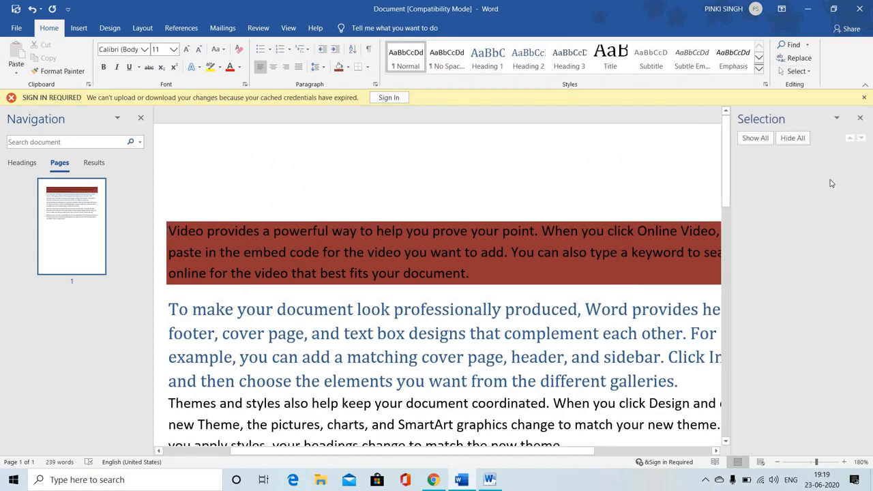
left_click(861, 119)
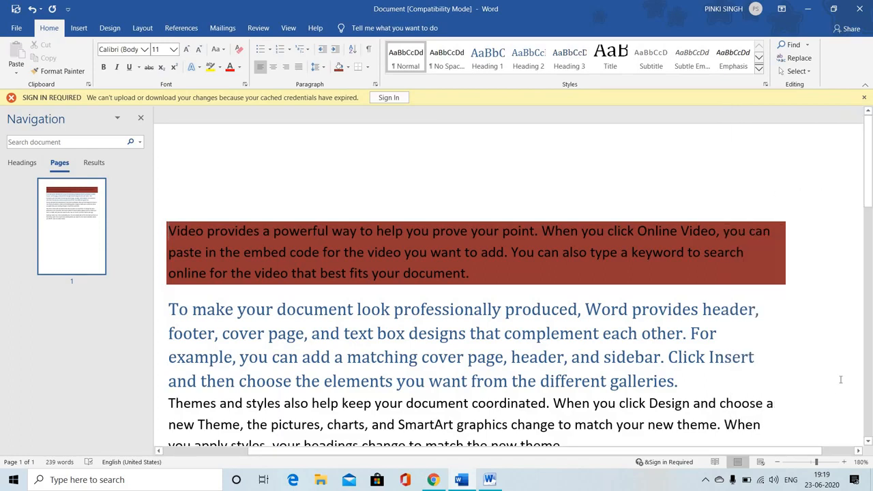